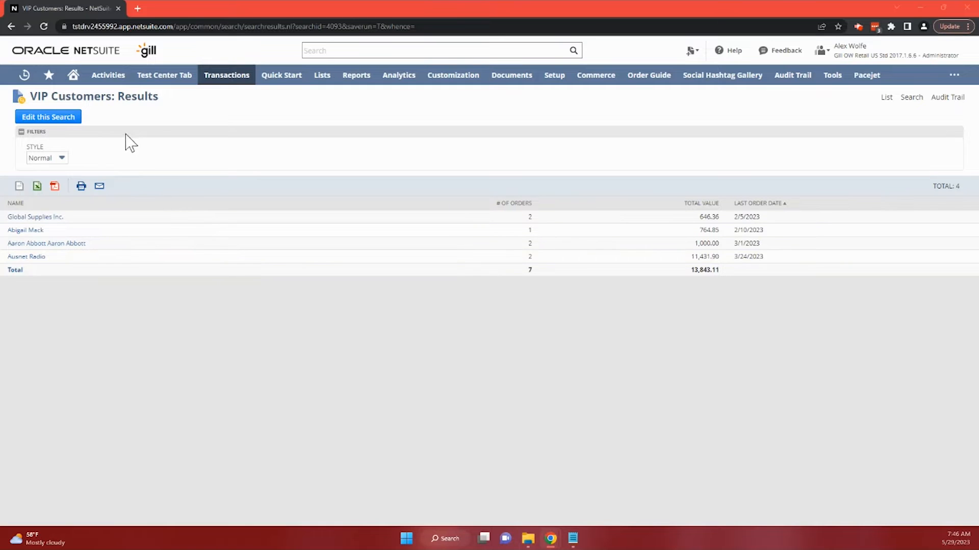
# Open the VIP Customers search for editing, and open the recent Global Supplies Inc. customer record in a new browser tab.
pyautogui.click(77, 118)
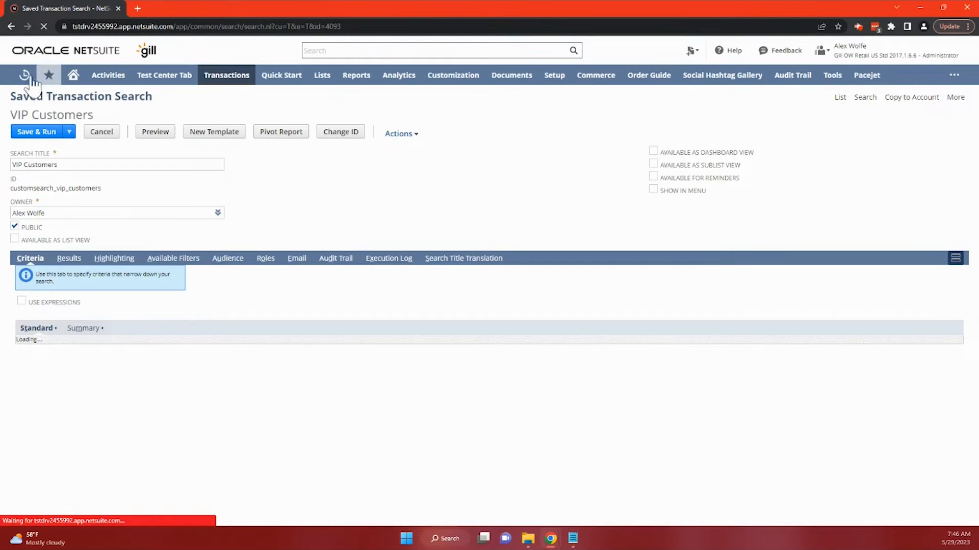
pyautogui.moveTo(23, 81)
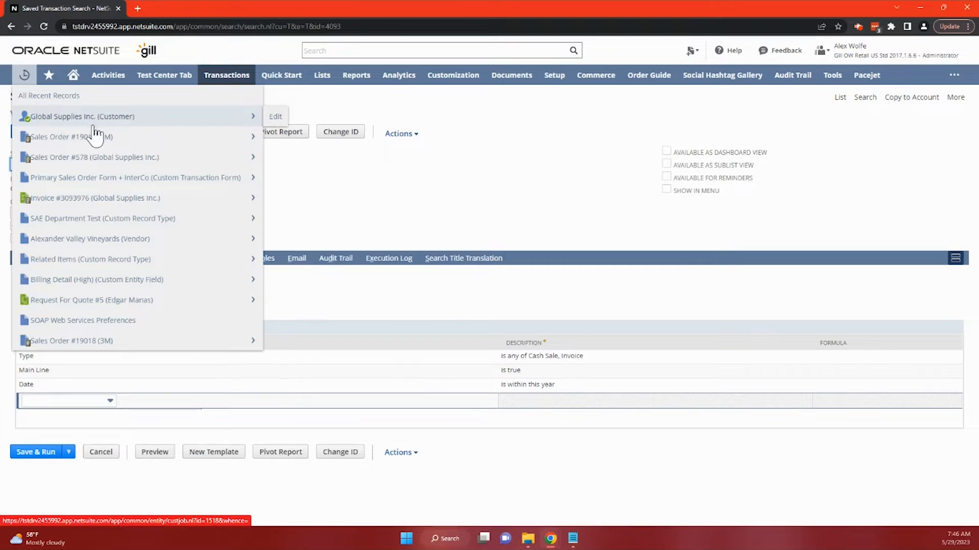
pyautogui.rightClick(69, 118)
pyautogui.click(102, 126)
pyautogui.click(209, 8)
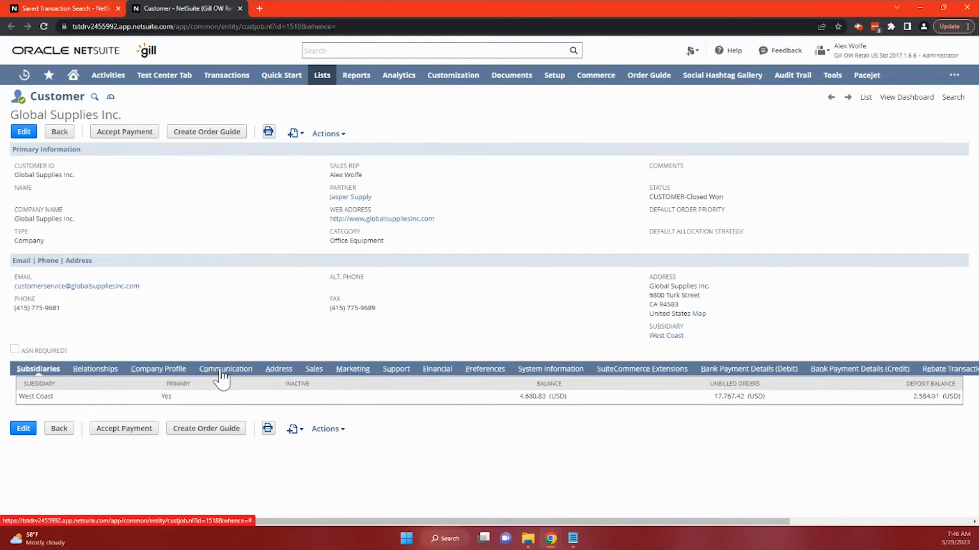
# Start a new email from the customer's Communication messages, copy that email window's URL and close the window.
pyautogui.click(221, 373)
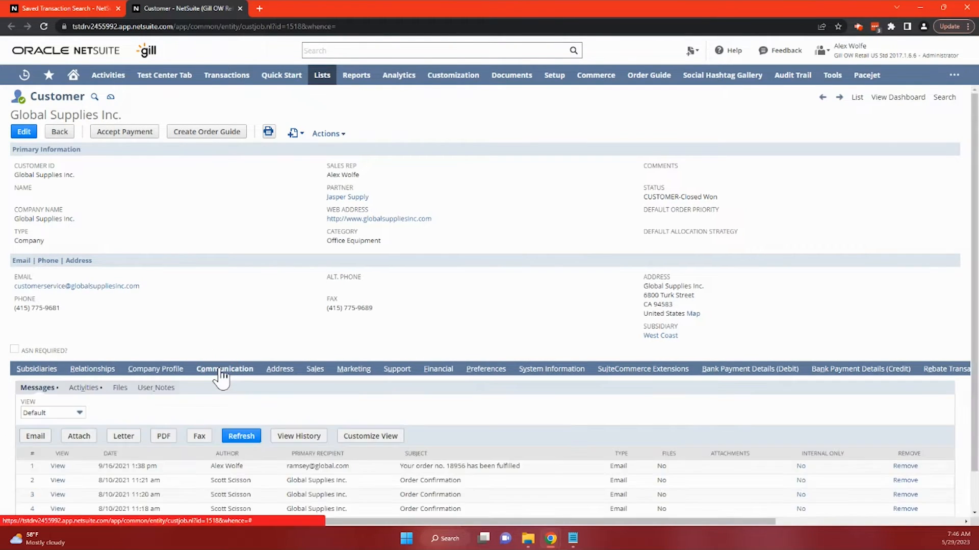
pyautogui.click(38, 438)
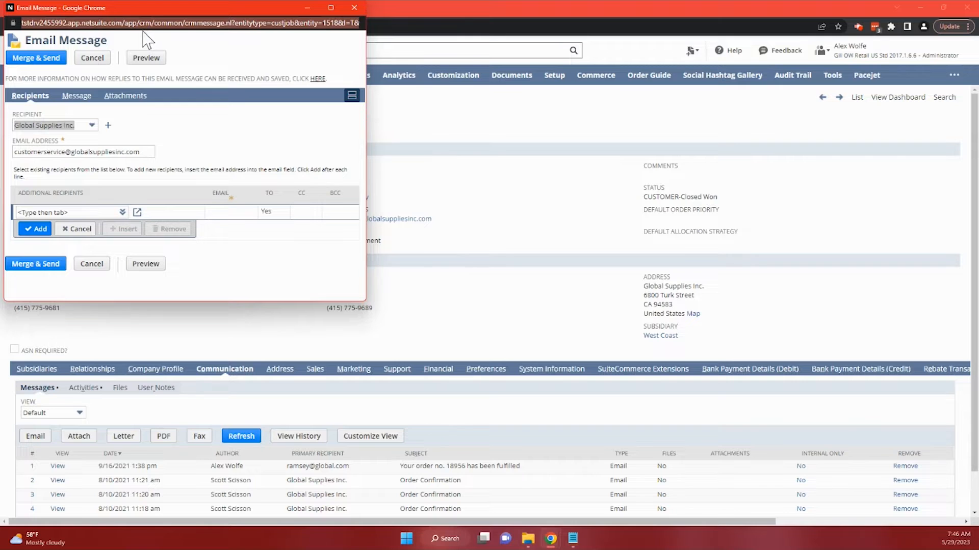
pyautogui.click(355, 8)
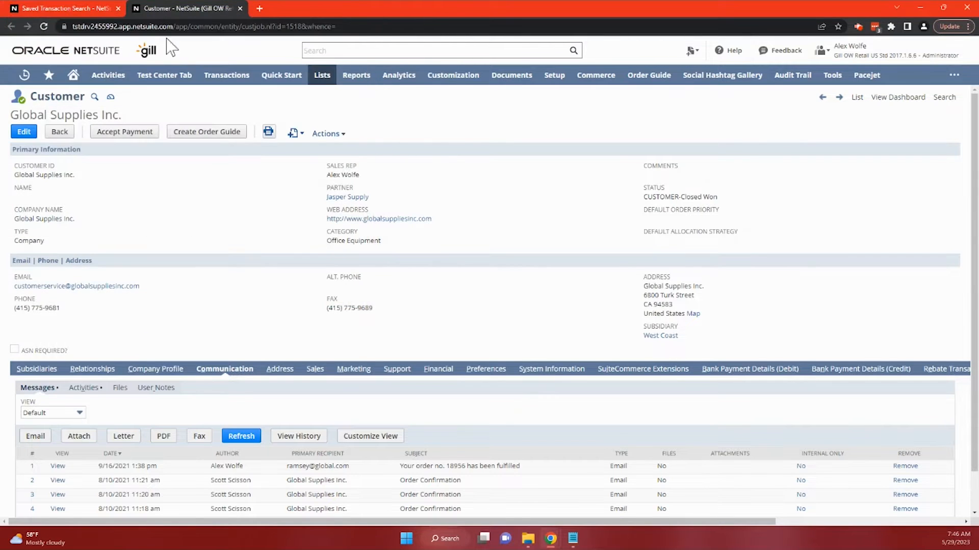
# Back in the VIP Customers search, add a Formula (HTML) results column with the summary type Maximum.
pyautogui.click(91, 5)
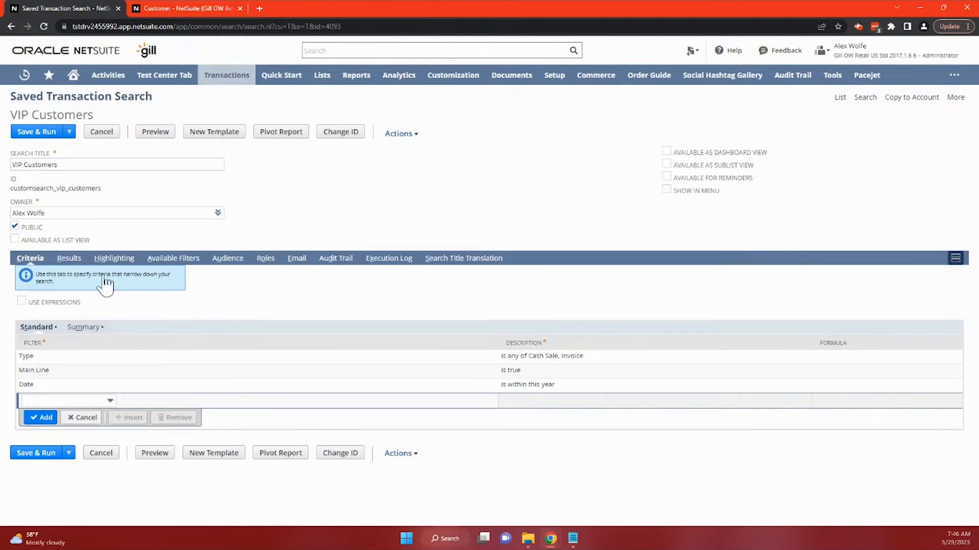
pyautogui.click(72, 262)
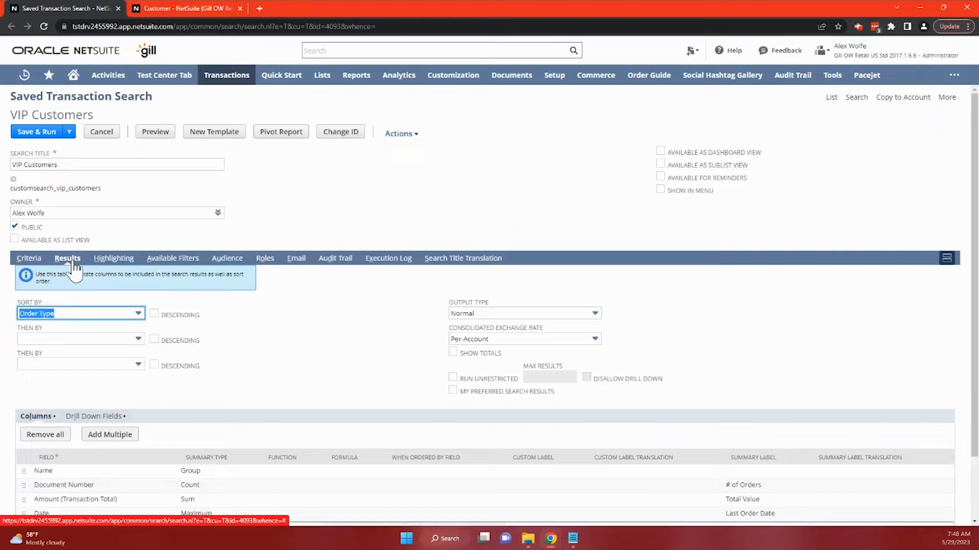
pyautogui.scroll(-2, 201, 338)
pyautogui.click(84, 455)
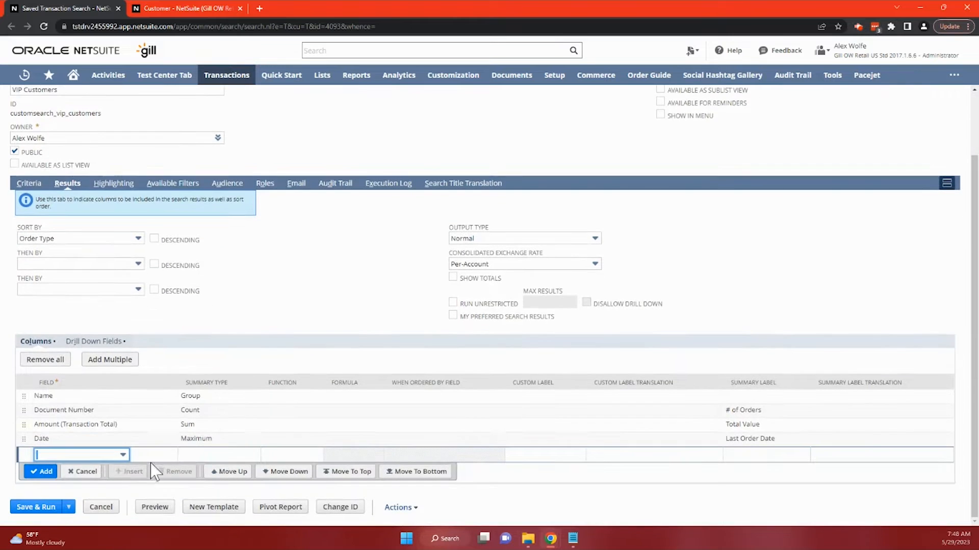
pyautogui.write('Formula (Currency')
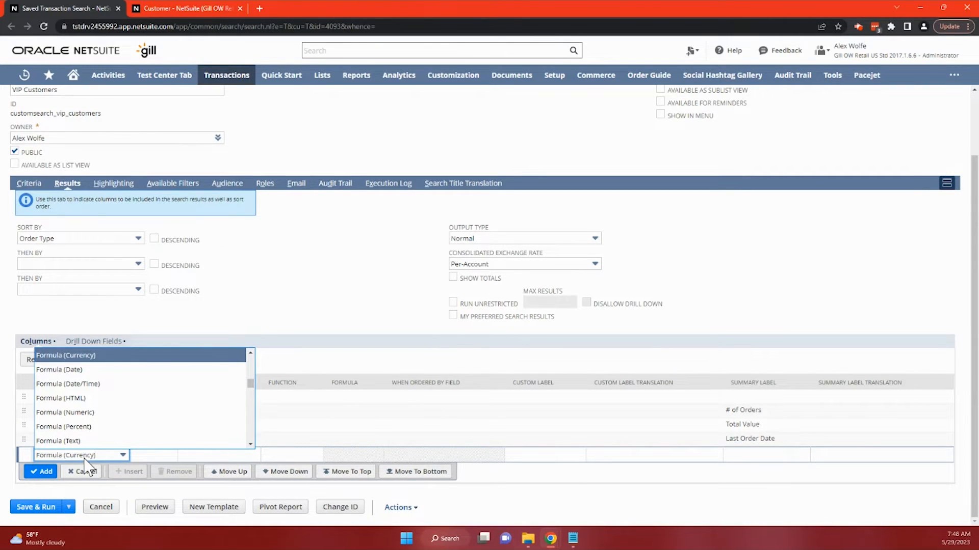
pyautogui.click(94, 398)
pyautogui.click(192, 454)
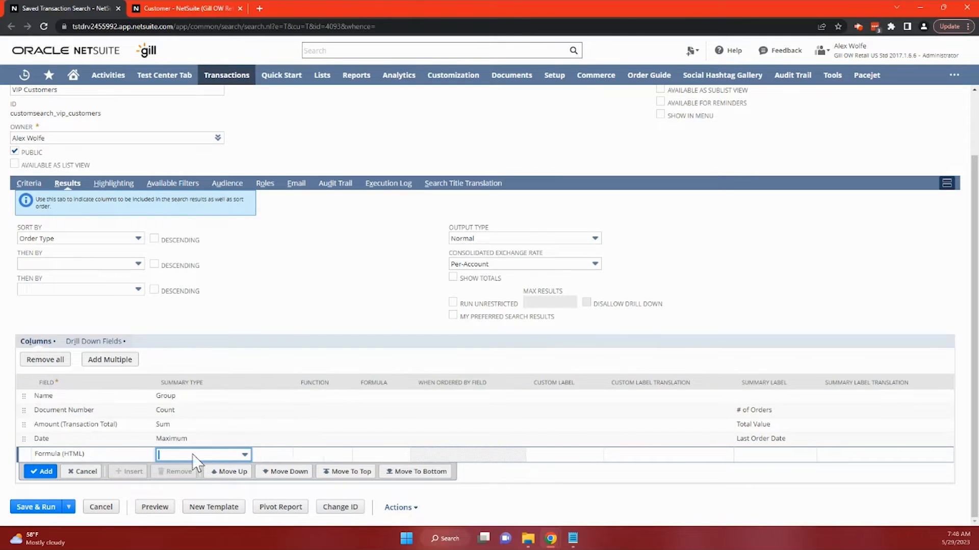
pyautogui.click(192, 454)
pyautogui.click(191, 428)
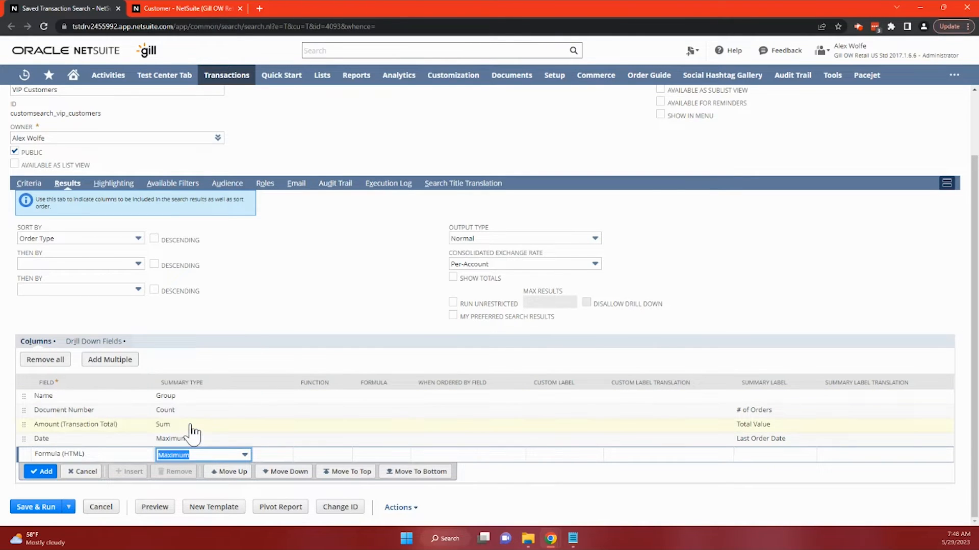
# Set the summary label of the Formula (HTML) column to Send Email.
pyautogui.click(764, 455)
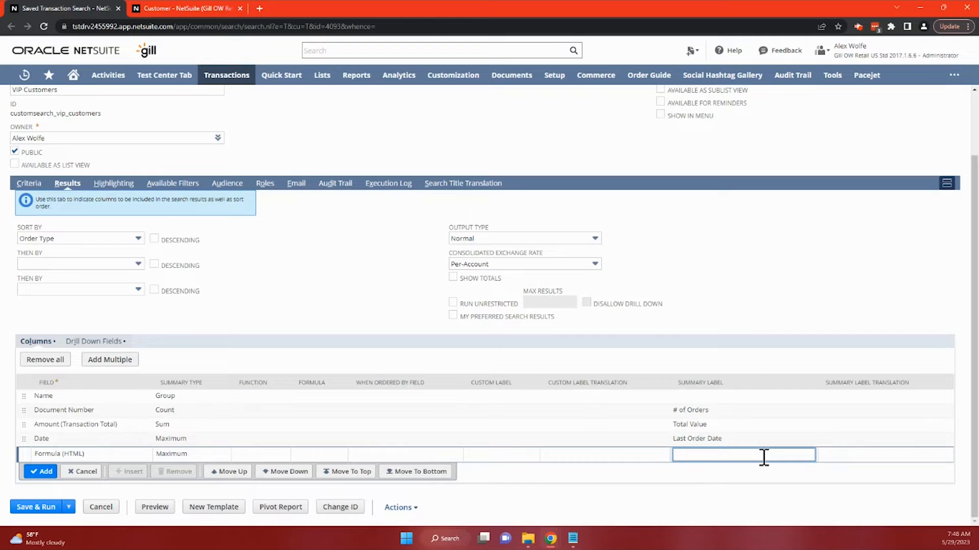
pyautogui.write('Send')
pyautogui.press('BackSpace')
pyautogui.press('BackSpace')
pyautogui.write('nd Email')
# Begin the Send Email column's formula with '<a href= followed by the copied email message URL in double quotes.
pyautogui.click(378, 454)
pyautogui.click(331, 454)
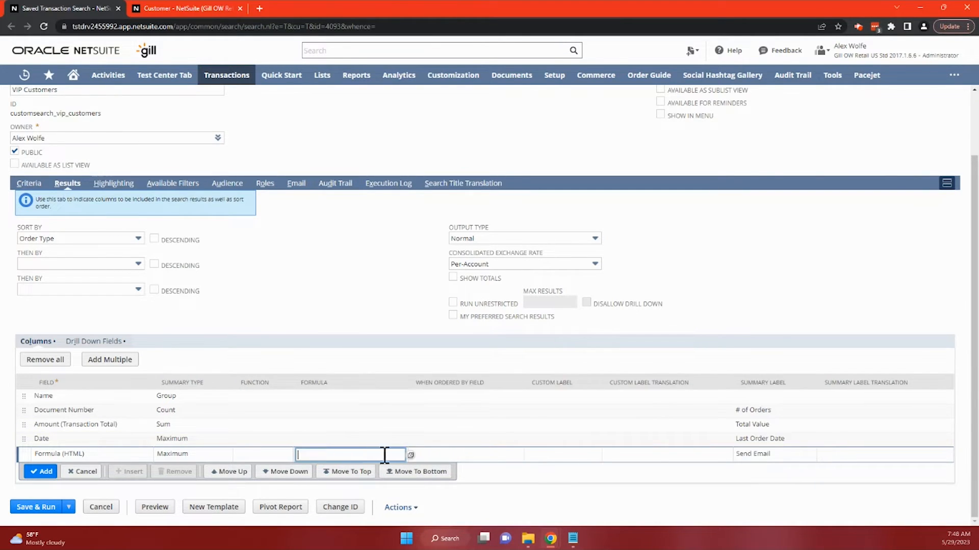
pyautogui.click(411, 456)
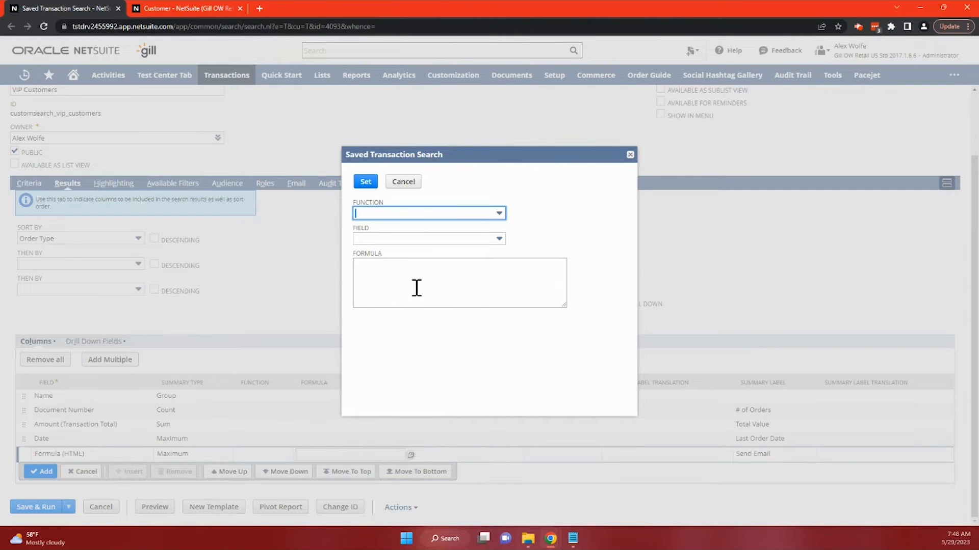
pyautogui.click(416, 288)
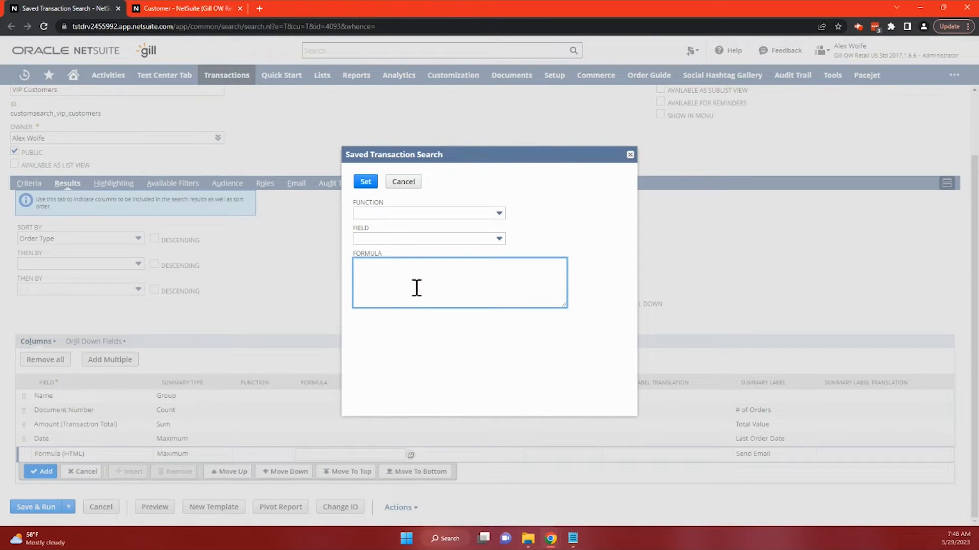
pyautogui.write('\'<a href="')
pyautogui.write('https://tstdrv2455992.app.netsuite.com/app/crm/common/crmmessage.nl?entitytype=custjob&entity=1518&l=T&templatetype=EMAIL')
pyautogui.write('"')
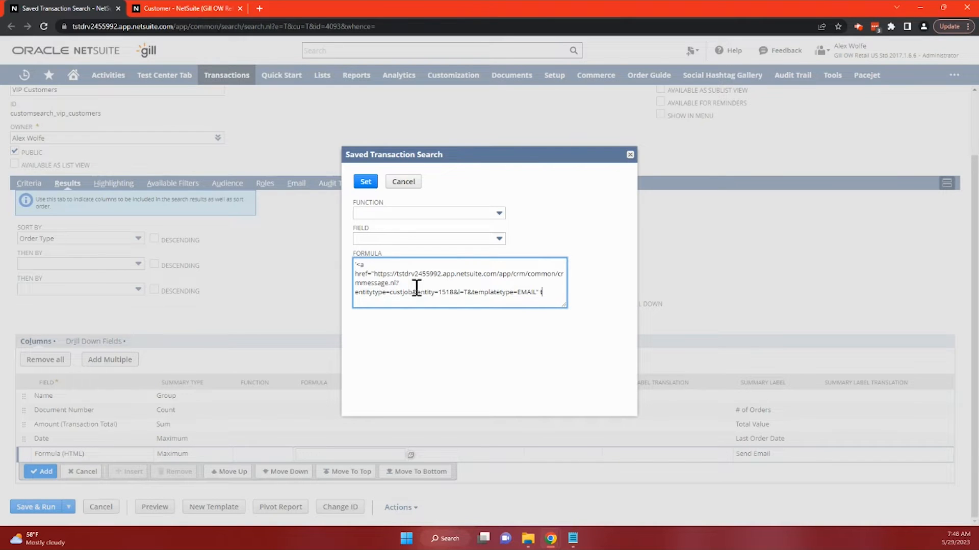
# Complete the formula's link with target="_blank", the link text Email Customer and the closing </a>'.
pyautogui.write(' target=')
pyautogui.press('BackSpace')
pyautogui.write('"_blank">Send C')
pyautogui.press('BackSpace')
pyautogui.press('BackSpace')
pyautogui.press('BackSpace')
pyautogui.press('BackSpace')
pyautogui.press('BackSpace')
pyautogui.press('BackSpace')
pyautogui.write('Email Customer</a>')
# Insert the Internal ID field from the Customer (Main Line) fields at the end of the formula.
pyautogui.moveTo(438, 292); pyautogui.dragTo(457, 295)
pyautogui.click(485, 301)
pyautogui.click(452, 239)
pyautogui.scroll(-15, 492, 308)
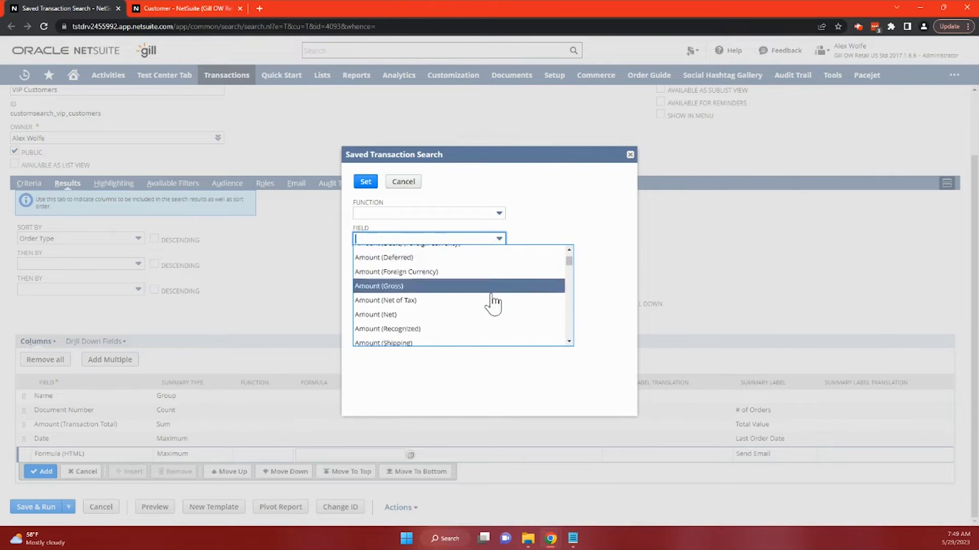
pyautogui.scroll(-15, 494, 312)
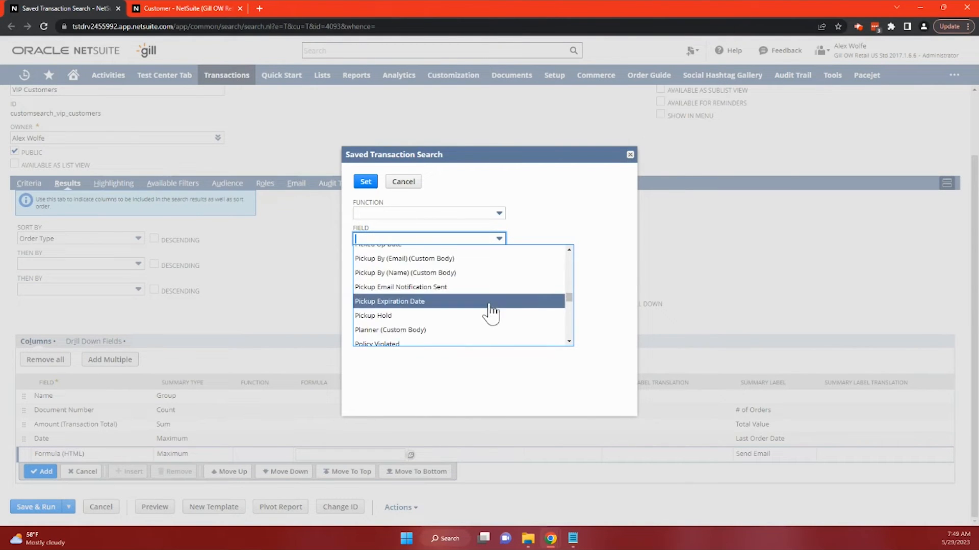
pyautogui.scroll(-15, 491, 314)
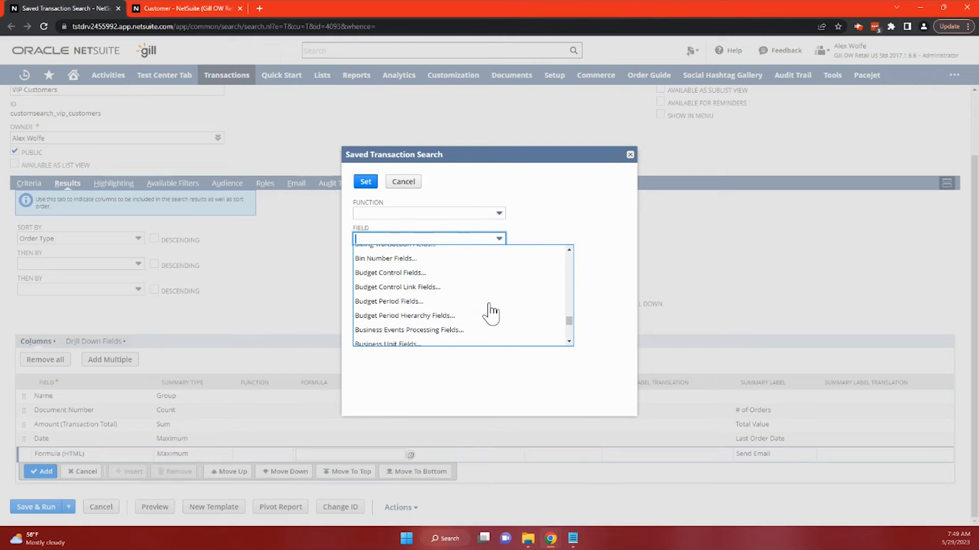
pyautogui.scroll(-3, 490, 311)
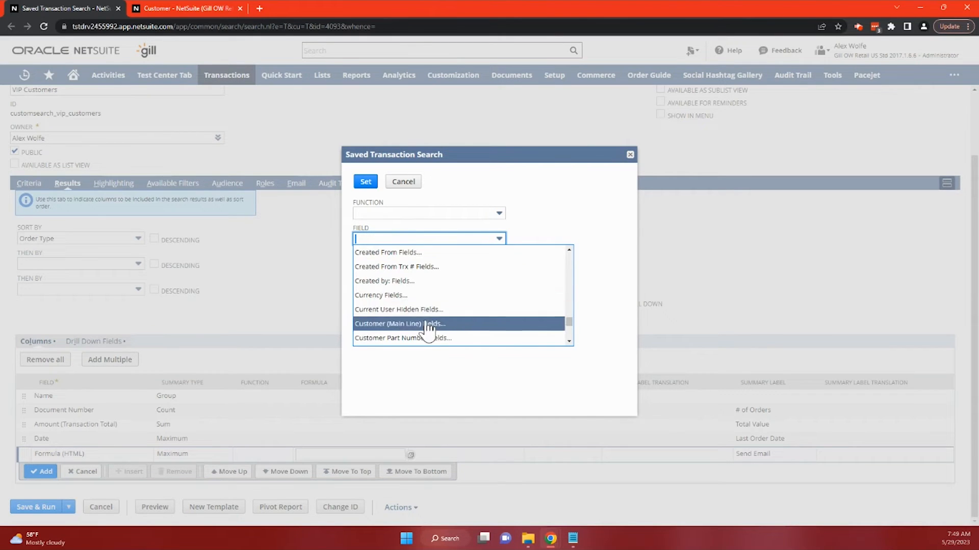
pyautogui.click(486, 333)
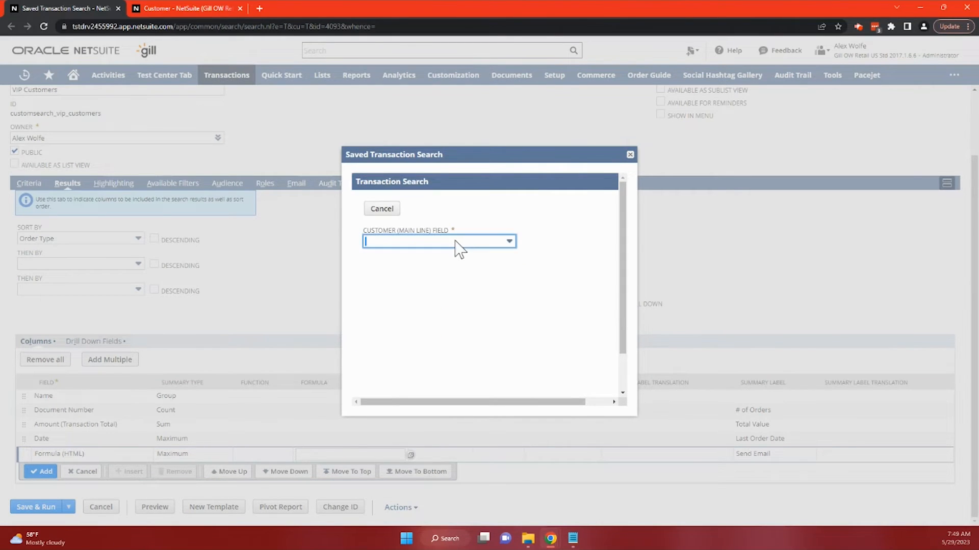
pyautogui.click(456, 244)
pyautogui.write('Inactive')
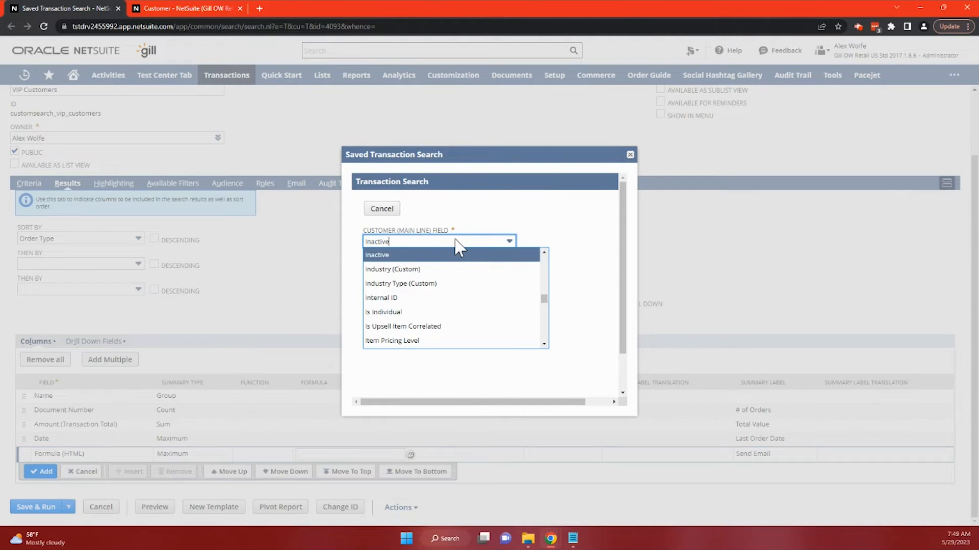
pyautogui.click(459, 298)
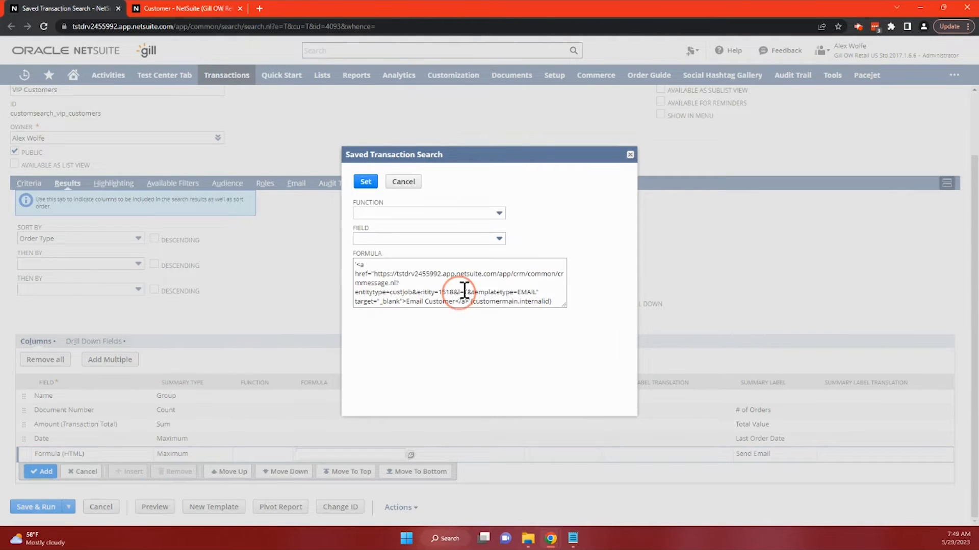
# Move the internal ID reference into the link, replacing the fixed entity ID with '||{customermain.internalid}||'.
pyautogui.click(546, 298)
pyautogui.moveTo(549, 298); pyautogui.dragTo(472, 302)
pyautogui.press('BackSpace')
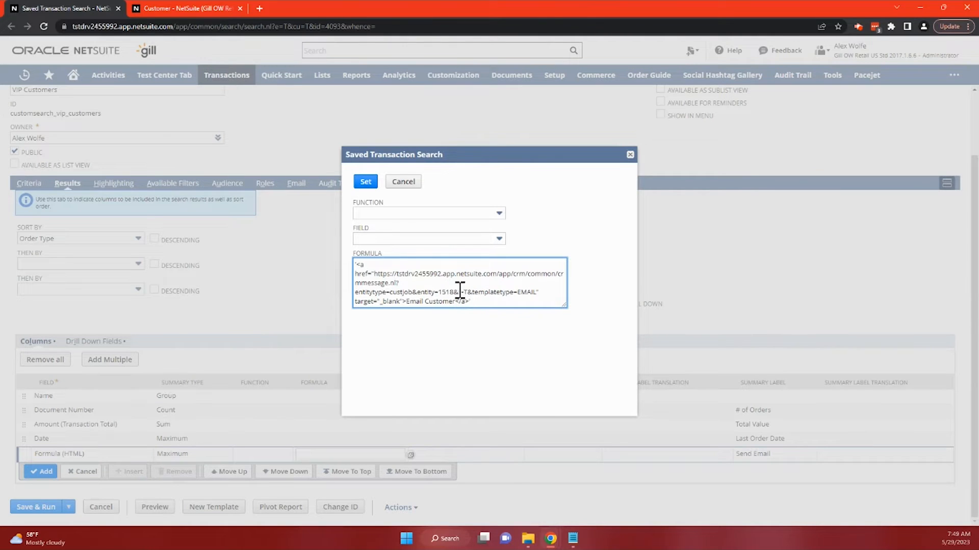
pyautogui.doubleClick(454, 293)
pyautogui.press('BackSpace')
pyautogui.write("' ||")
pyautogui.write('{customermain.internalid}')
pyautogui.write('||')
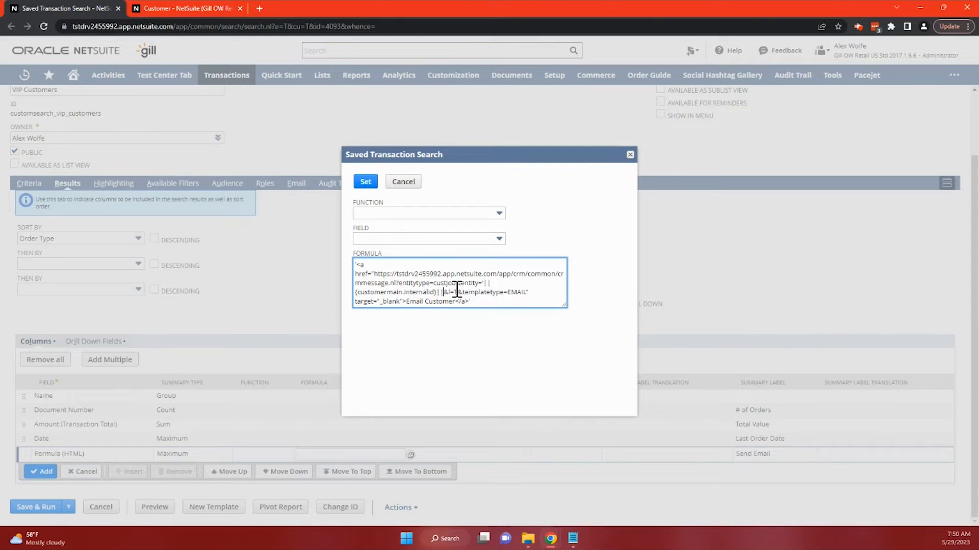
pyautogui.write("'")
# Remove the https domain from the link so it starts at /app/crm/common/crmmessage.nl, and apply the formula.
pyautogui.moveTo(375, 275); pyautogui.dragTo(496, 274)
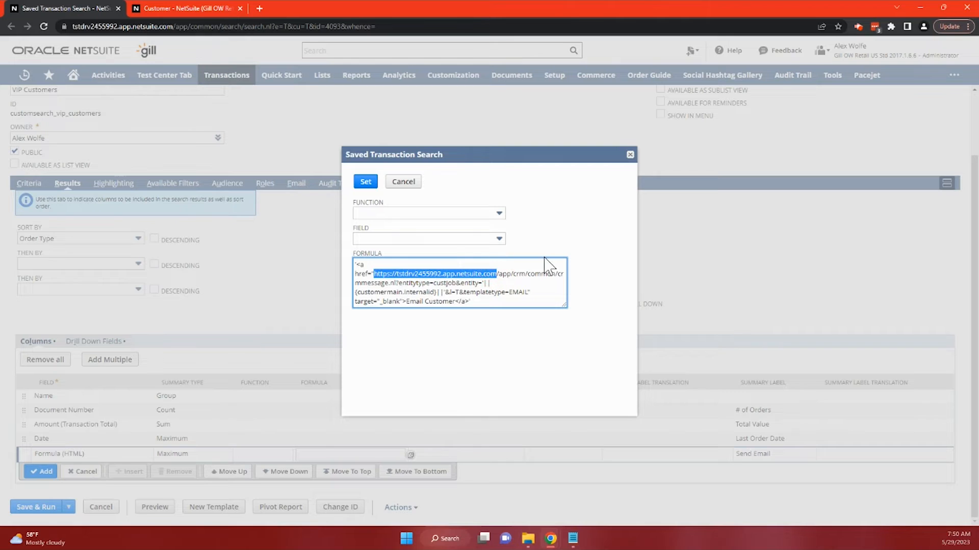
pyautogui.press('BackSpace')
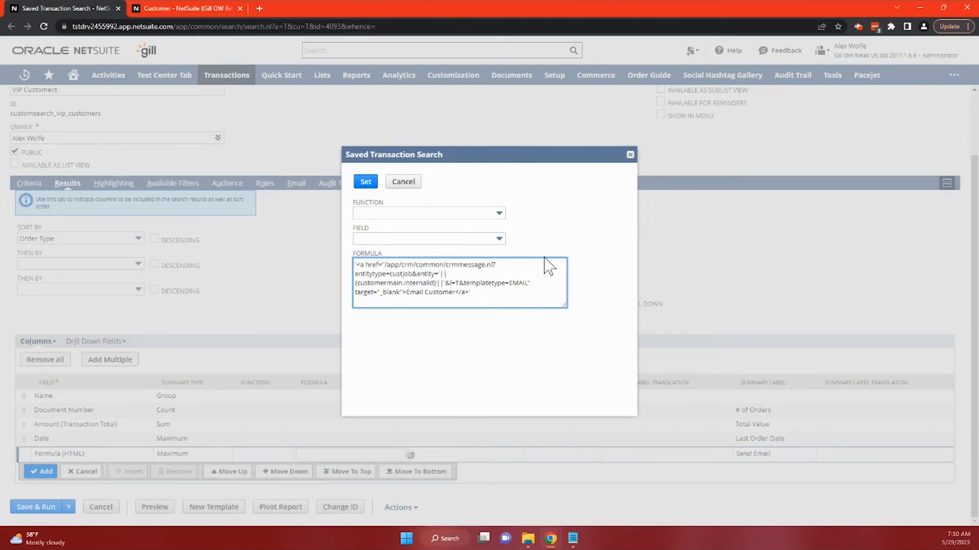
pyautogui.click(498, 304)
pyautogui.click(365, 183)
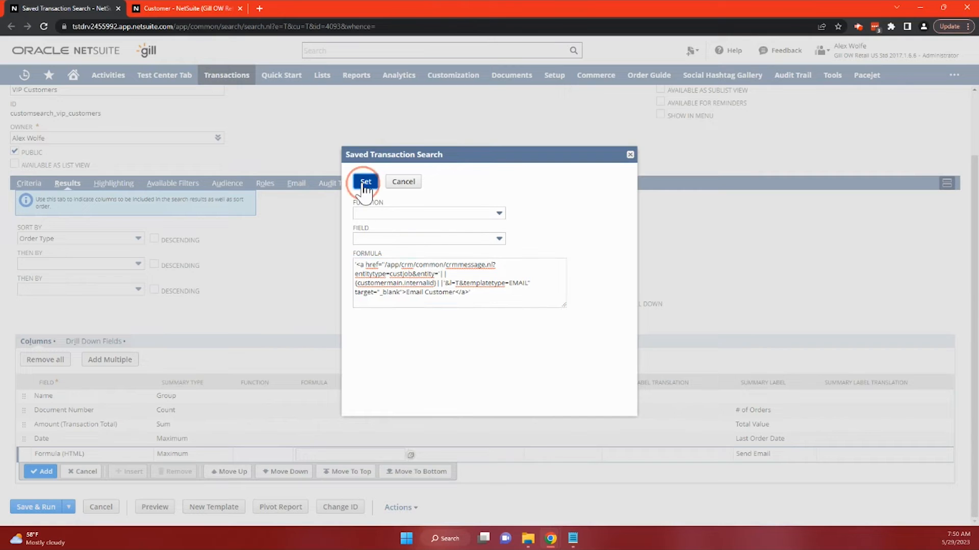
# Add the Send Email column to the search results, then save and run the VIP Customers search.
pyautogui.click(41, 471)
pyautogui.scroll(-1, 41, 489)
pyautogui.click(40, 507)
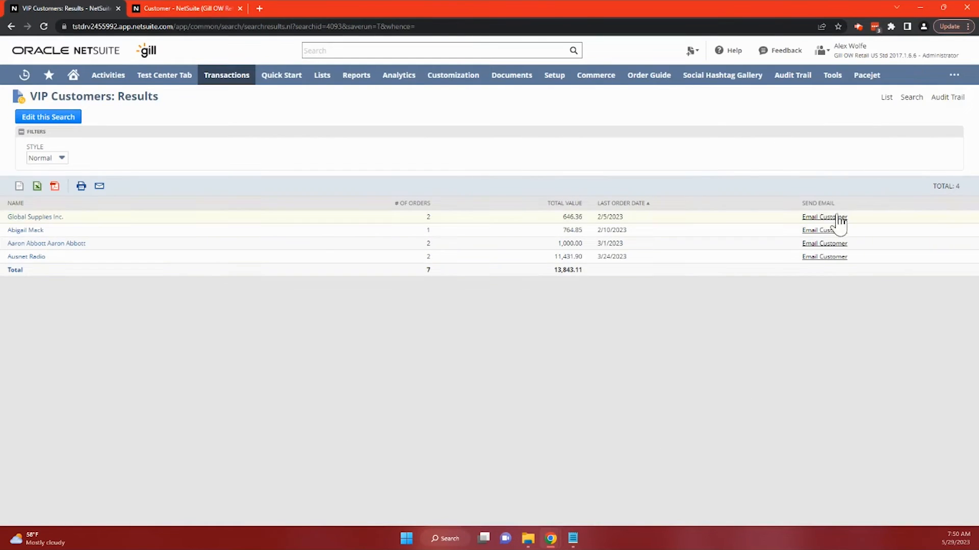
# Test the Email Customer link for Global Supplies Inc., check the email's recipient and message sections, and close it without saving.
pyautogui.click(822, 218)
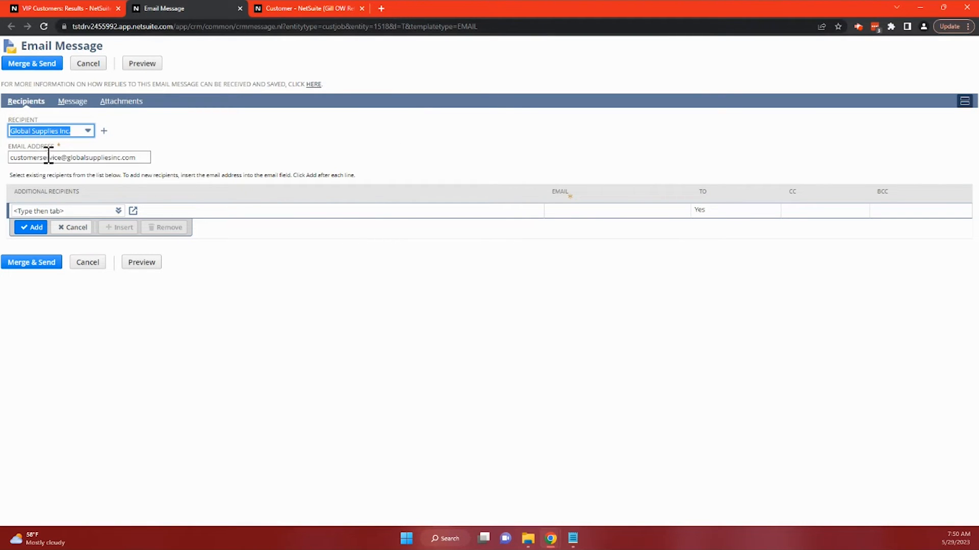
pyautogui.click(79, 102)
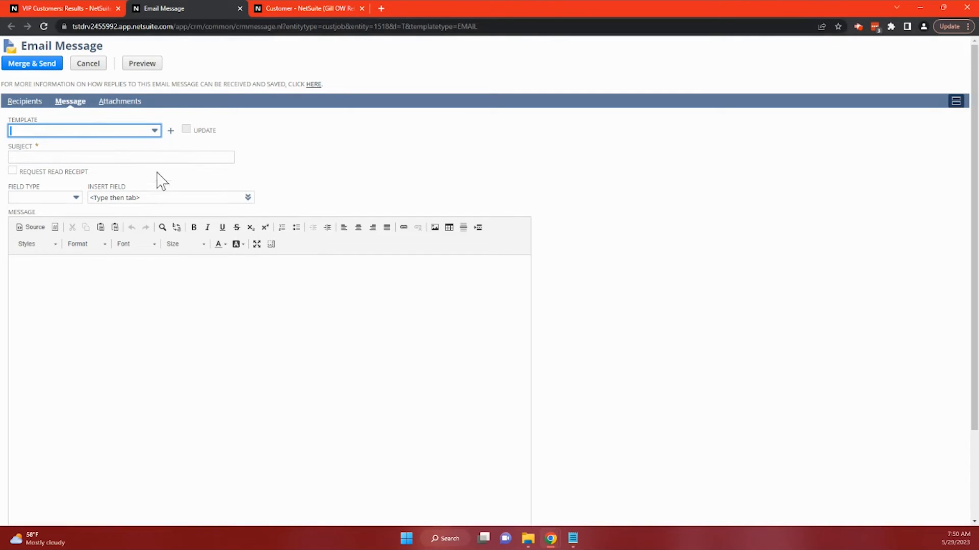
pyautogui.click(240, 8)
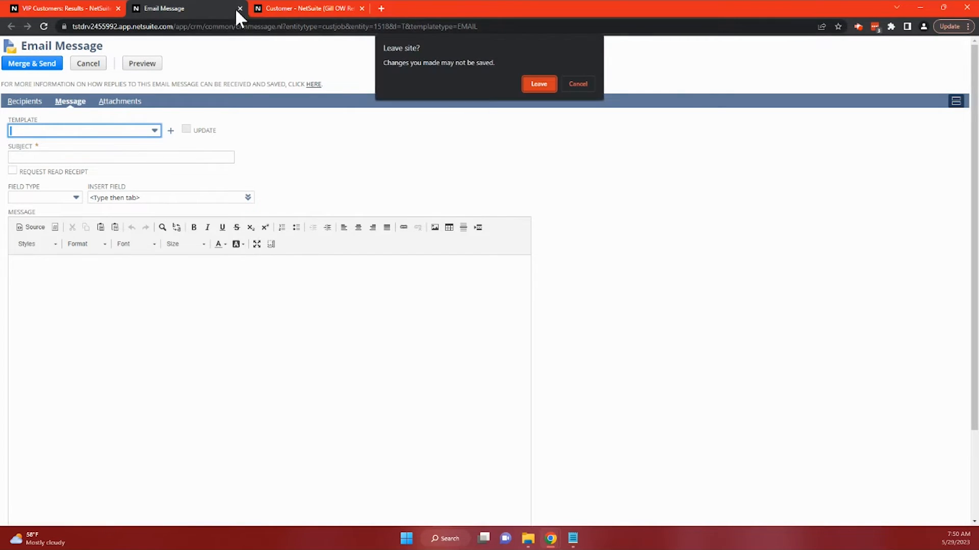
pyautogui.click(538, 84)
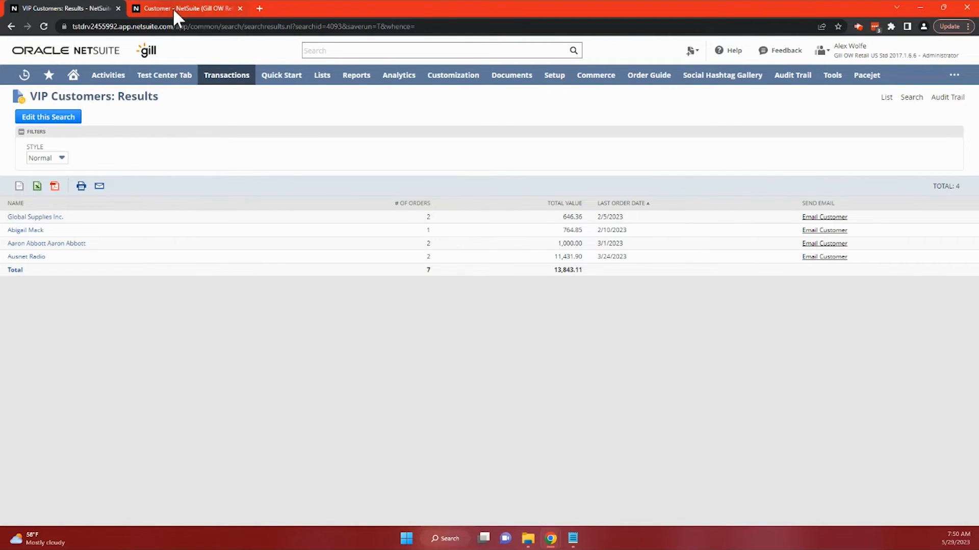
# Open the recent 3M sales order in a new browser tab, keeping the VIP Customers results open.
pyautogui.moveTo(49, 75)
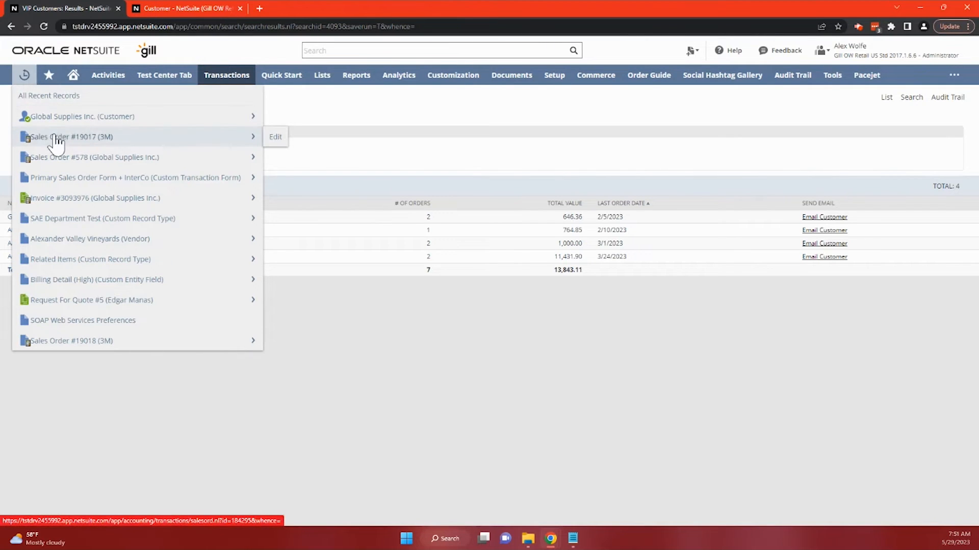
pyautogui.rightClick(55, 136)
pyautogui.click(81, 145)
pyautogui.click(206, 9)
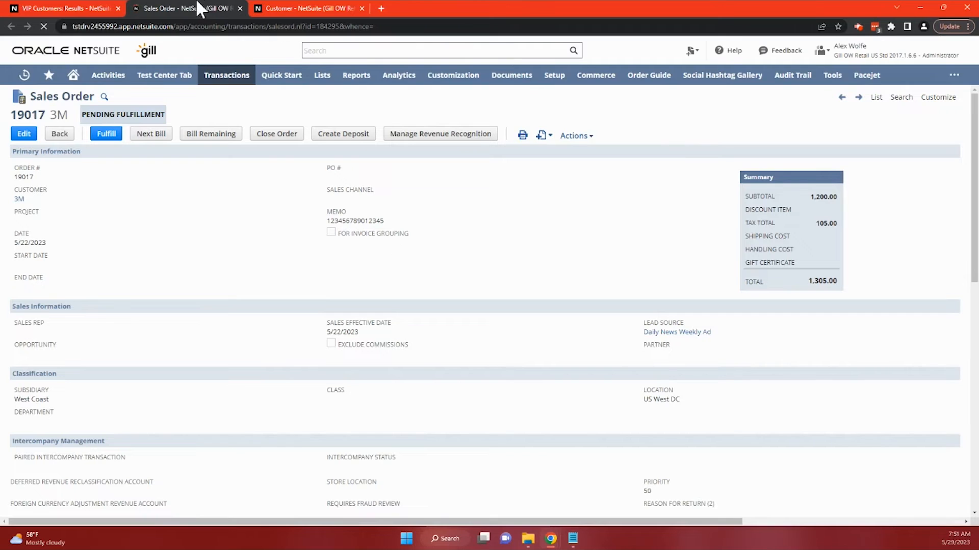
# Start a new email from the sales order's communication messages, copy the email window's URL, and close the window without sending.
pyautogui.scroll(-7, 244, 243)
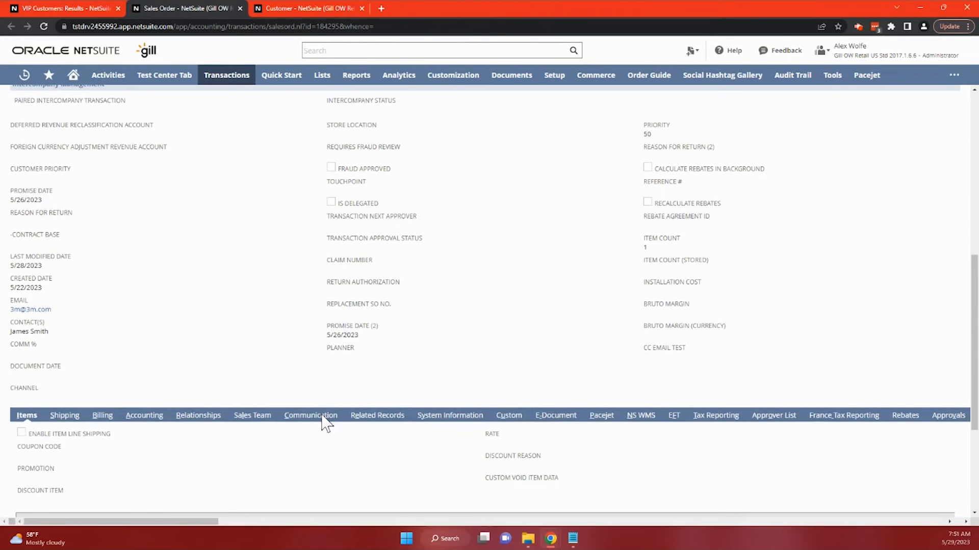
pyautogui.click(317, 419)
pyautogui.scroll(-2, 253, 389)
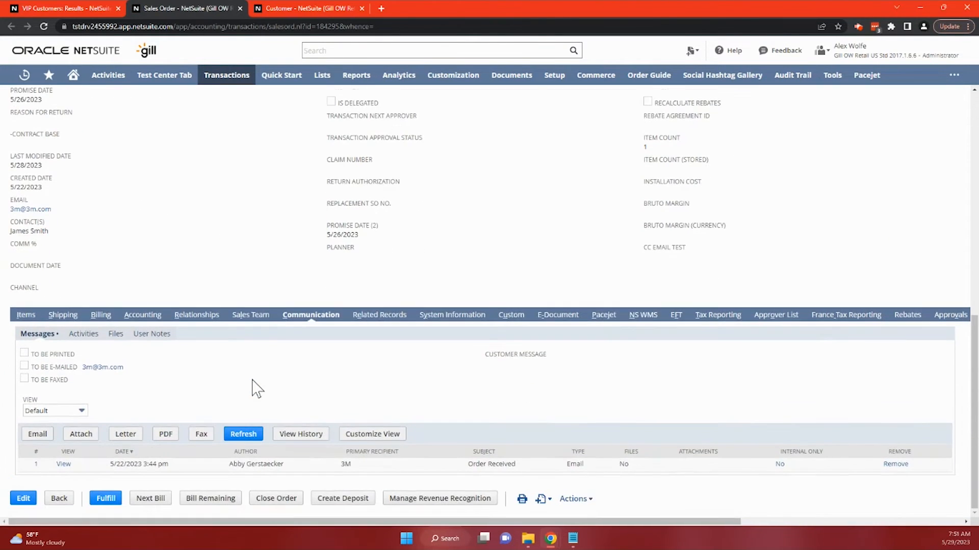
pyautogui.click(37, 435)
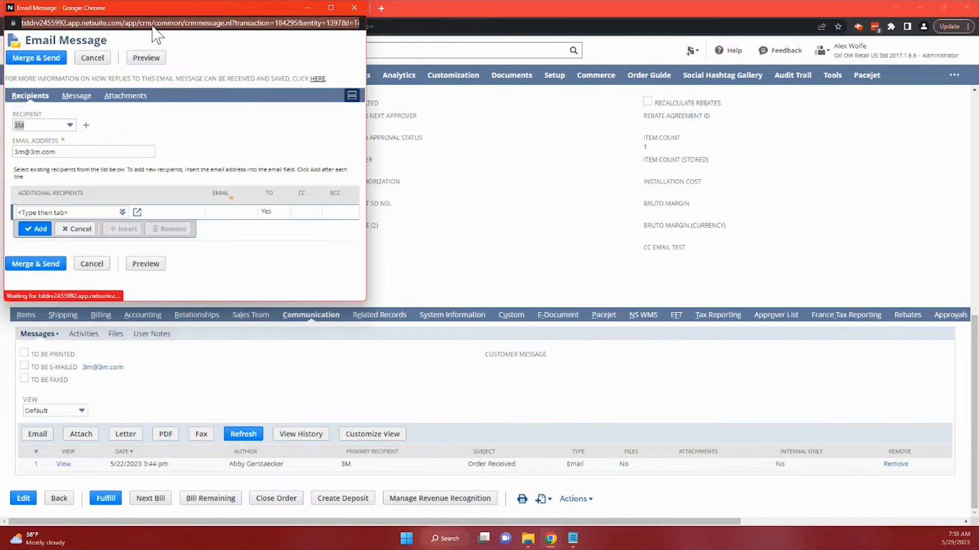
pyautogui.click(354, 8)
# Return to the VIP Customers search, edit it, and start a new Formula (HTML) column in its results.
pyautogui.click(80, 8)
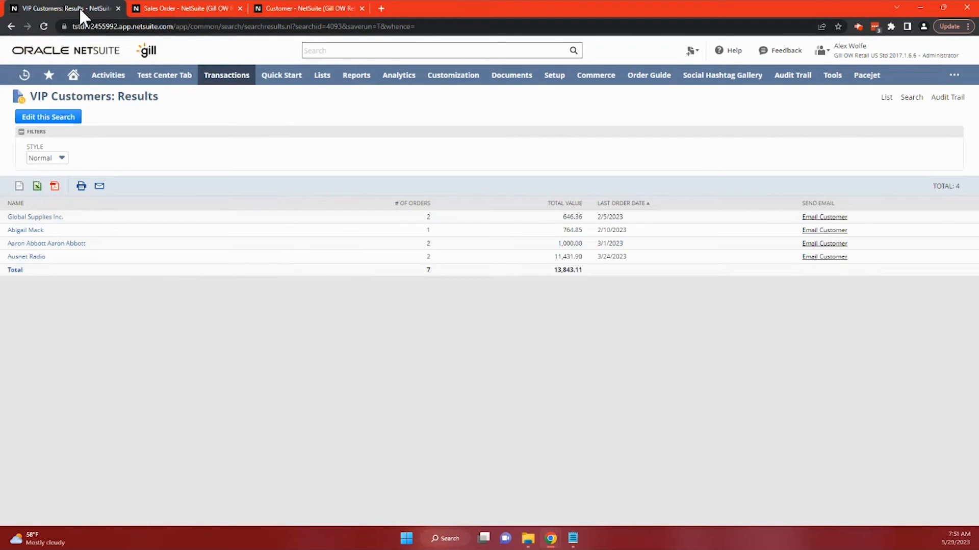
pyautogui.click(63, 118)
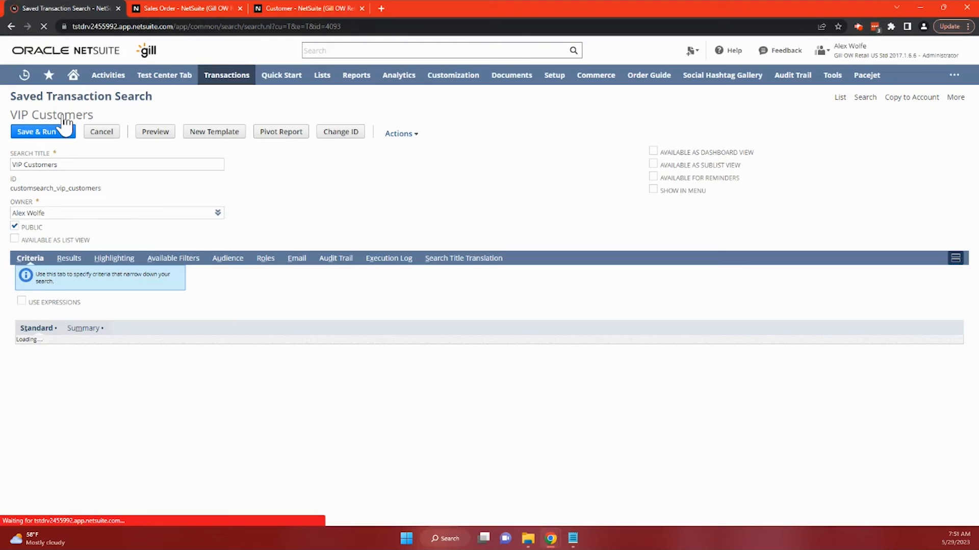
pyautogui.click(68, 258)
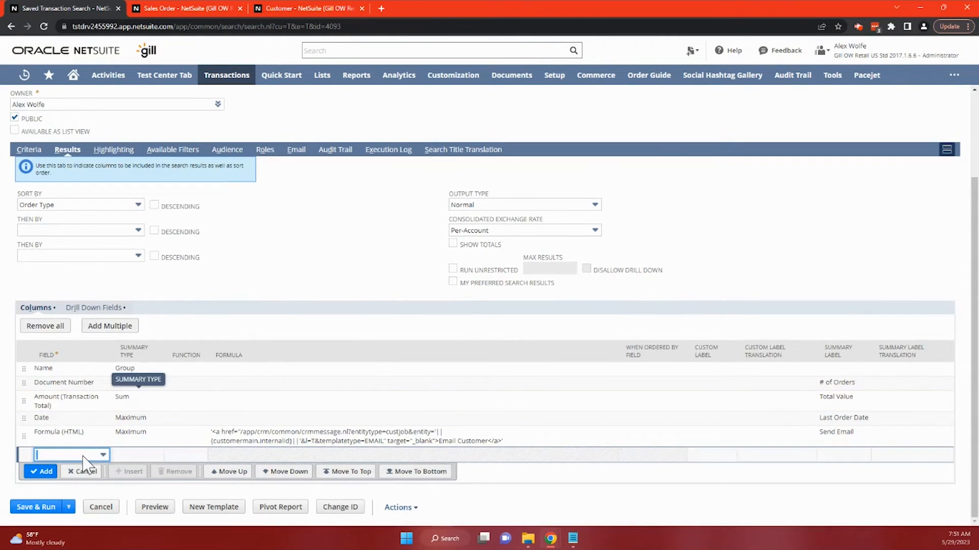
pyautogui.write('for')
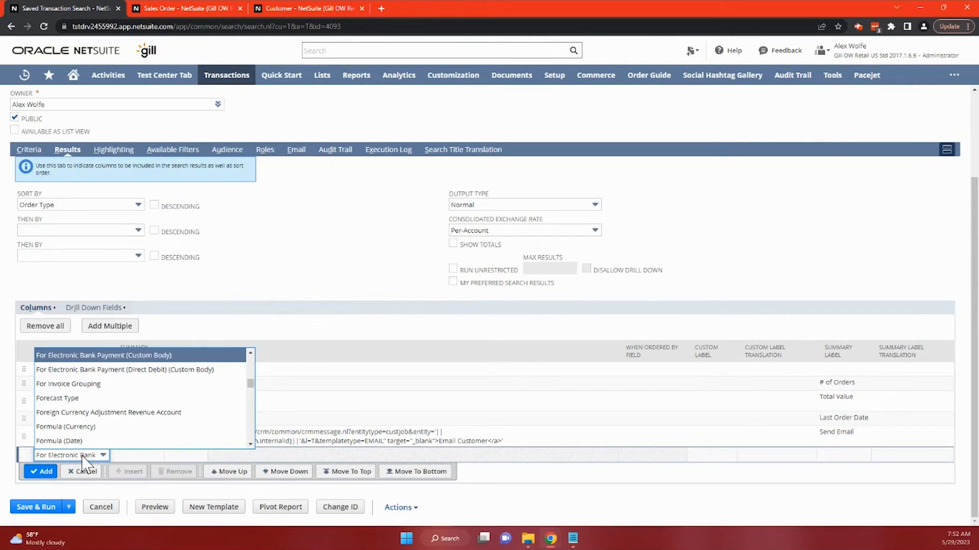
pyautogui.write('mula (HTML')
pyautogui.click(148, 399)
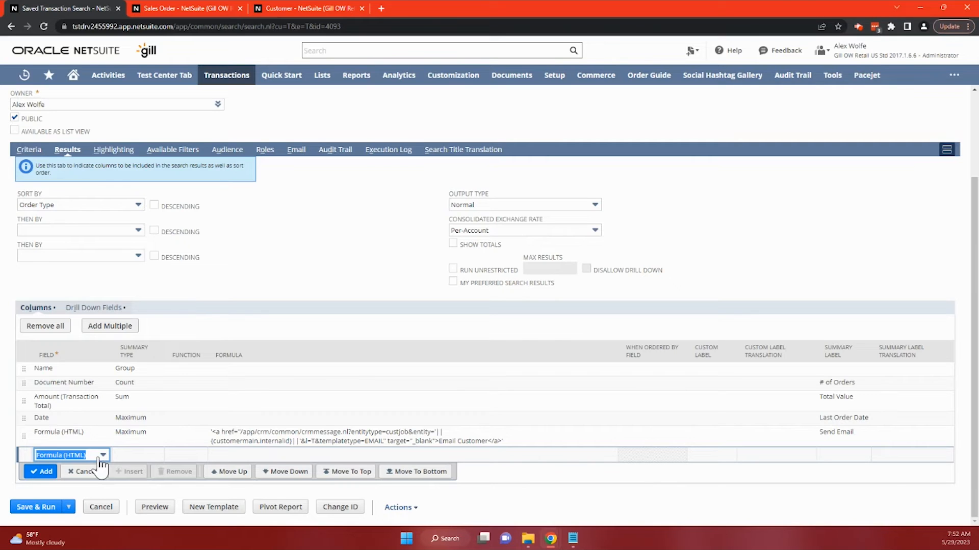
# Begin the new column's formula with '<a href=" followed by the copied sales order email URL.
pyautogui.click(239, 455)
pyautogui.click(617, 456)
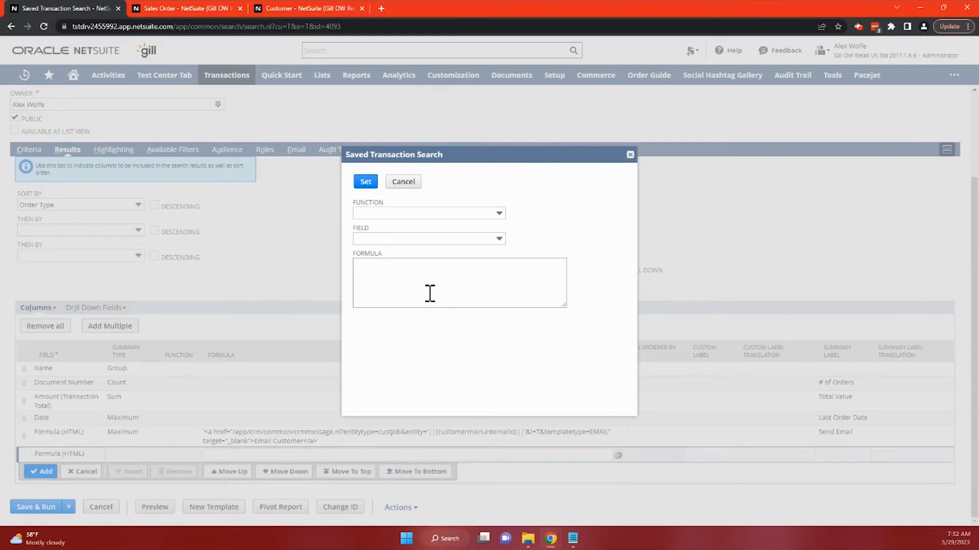
pyautogui.click(421, 282)
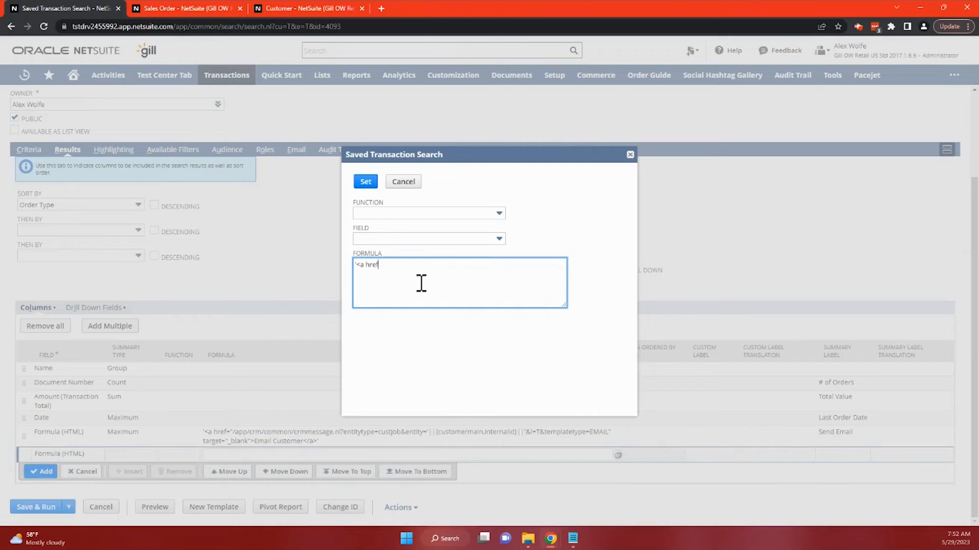
pyautogui.write('\'<a href="')
pyautogui.write('https://tstdrv2455992.app.netsuite.com/app/crm/common/crmmessage.nl?transaction=184295&entity=1397&l=T&templatetype=EMAIL')
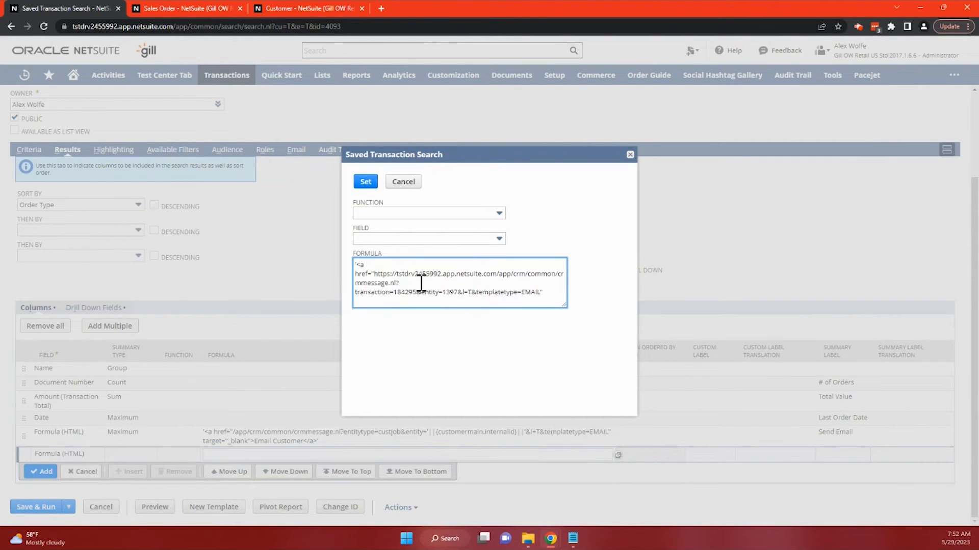
# Complete the link tag with target="_blank" and the link text Send Transaction Email, ending it with </a>'.
pyautogui.write('" target=')
pyautogui.write('"_blank')
pyautogui.write('">Send Tran')
pyautogui.write('saction Emai')
pyautogui.write("l</a>'")
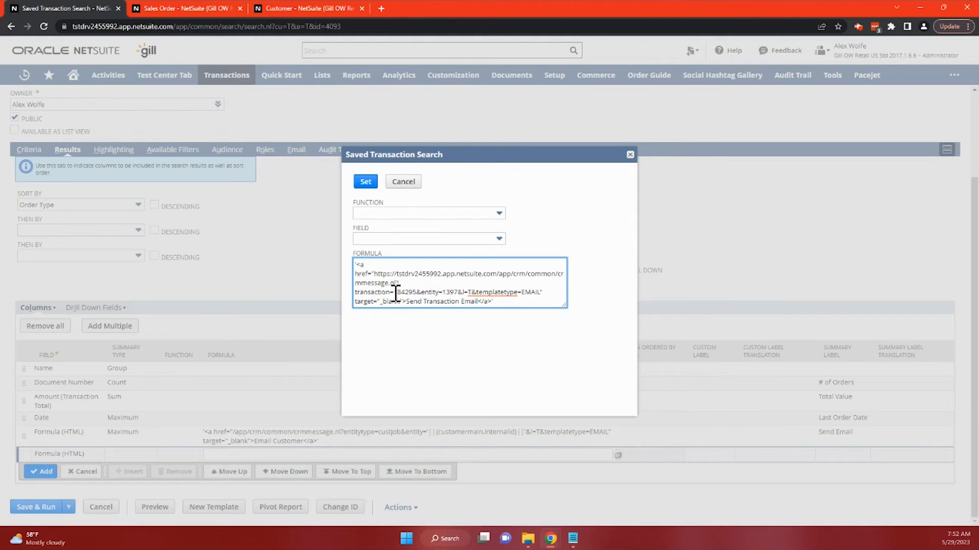
# Replace the fixed entity ID in the formula's link with '||{customermain.internalid}||'.
pyautogui.doubleClick(397, 292)
pyautogui.doubleClick(449, 293)
pyautogui.click(443, 294)
pyautogui.moveTo(444, 293); pyautogui.dragTo(459, 293)
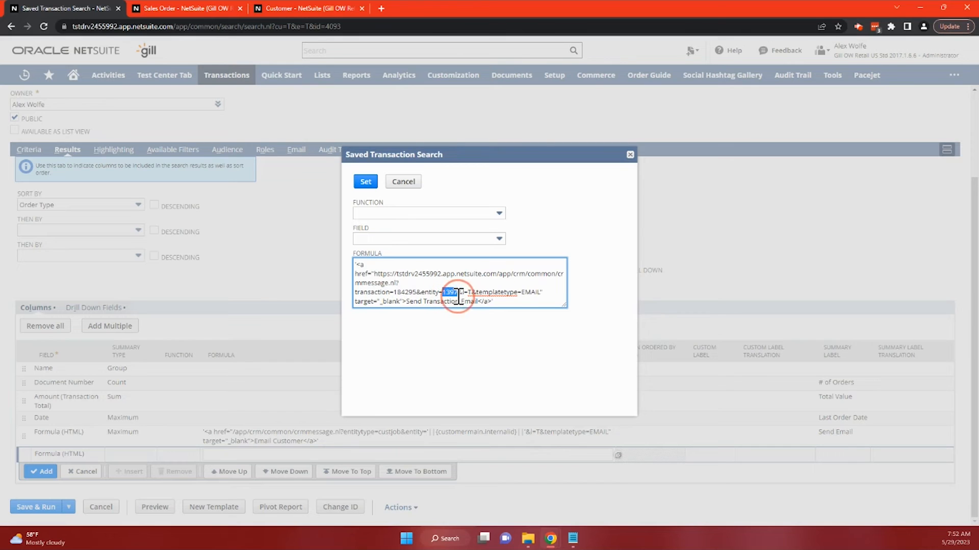
pyautogui.press('BackSpace')
pyautogui.write("'||{cust")
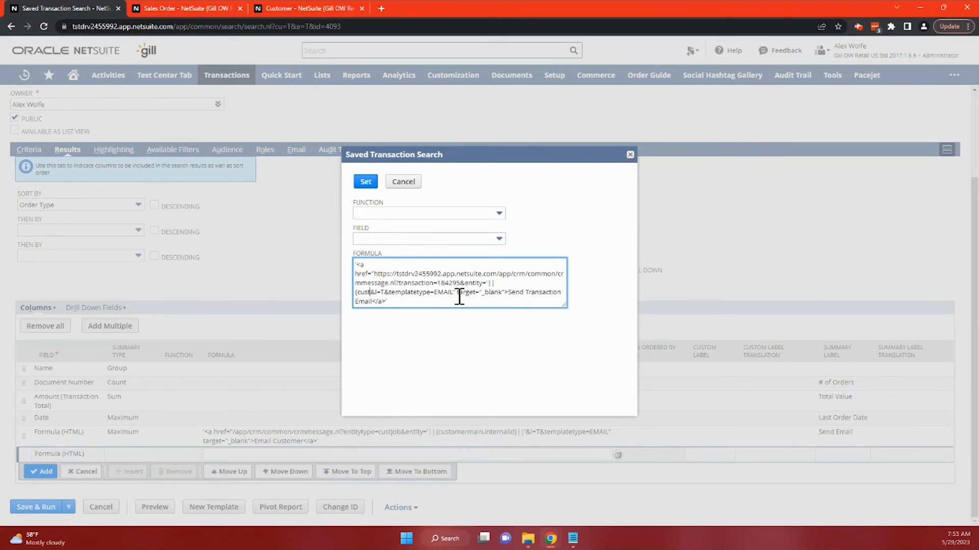
pyautogui.write('omer')
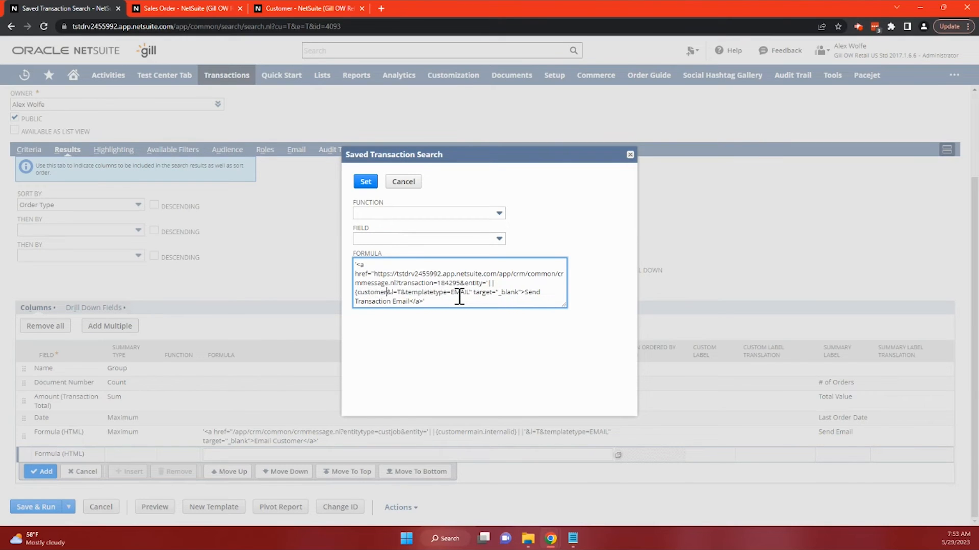
pyautogui.write('main.')
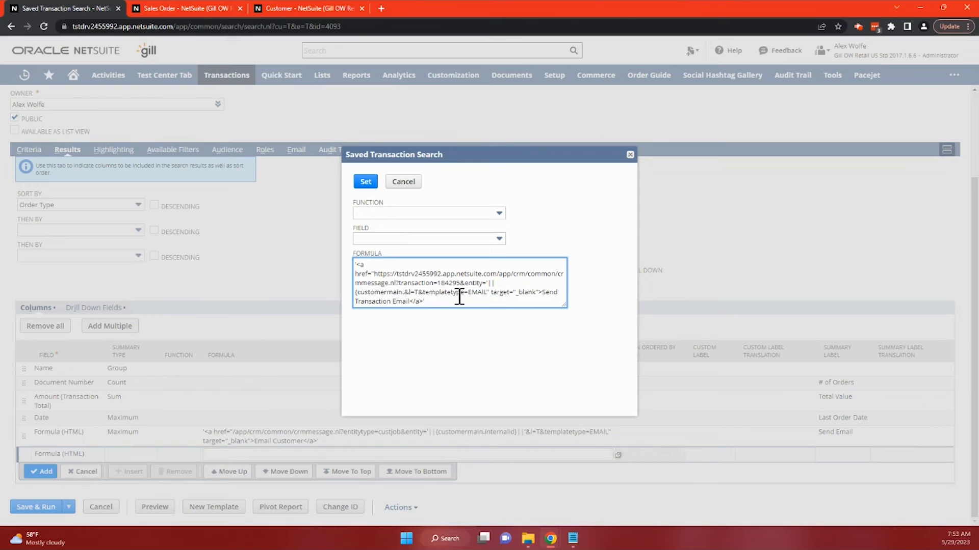
pyautogui.write('internalid')
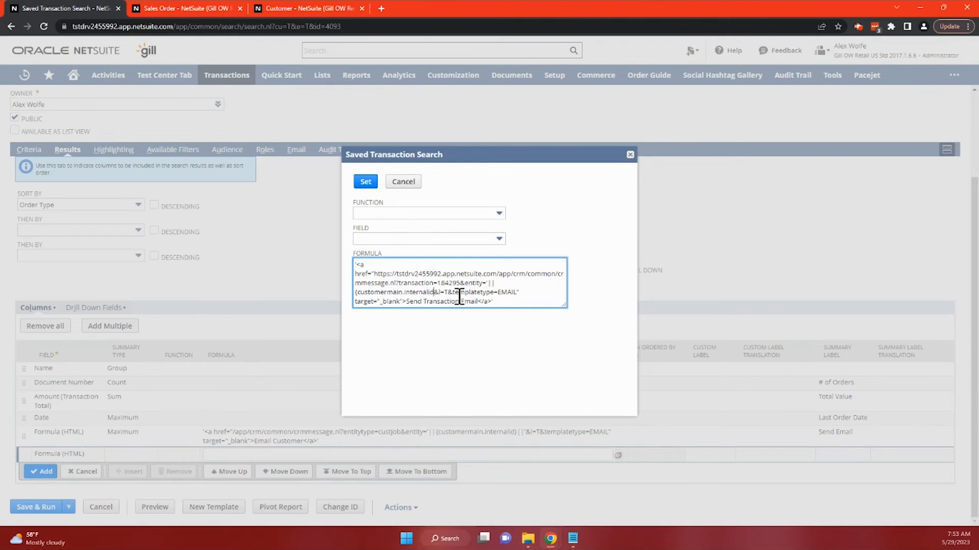
pyautogui.write('}||')
# Insert the transaction's Internal ID field at the end of the formula.
pyautogui.click(503, 303)
pyautogui.click(440, 239)
pyautogui.write('Intercompany')
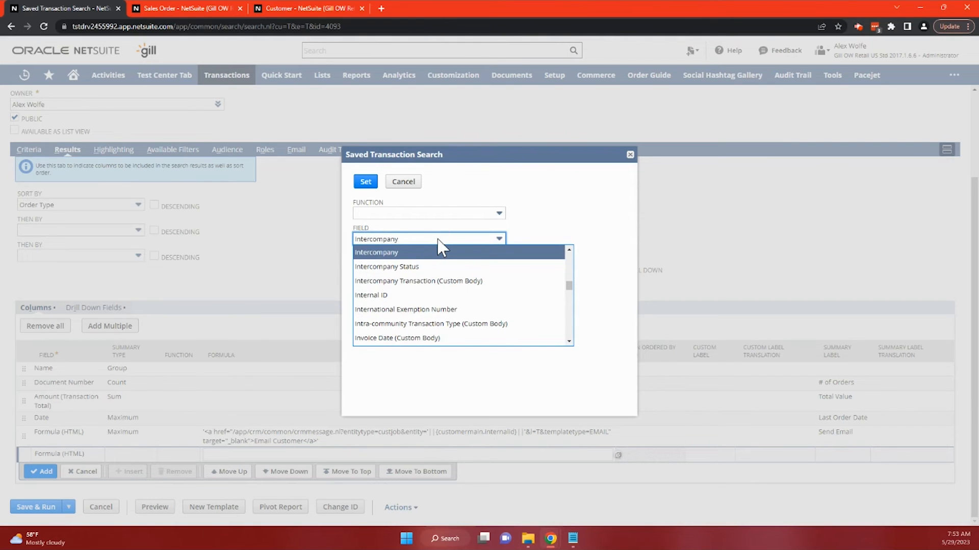
pyautogui.click(412, 295)
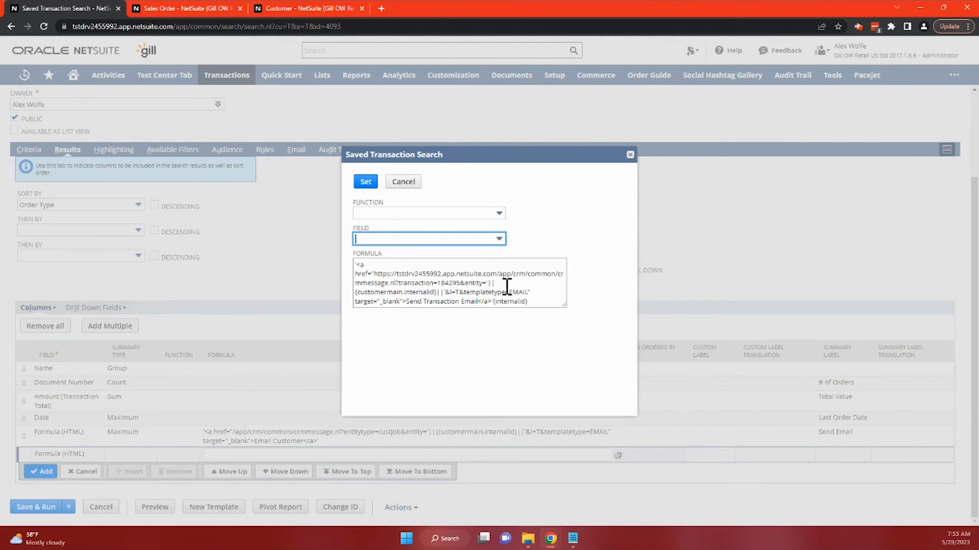
# Move the {internalid} reference into the link, replacing the fixed transaction ID with '||{internalid}||'.
pyautogui.moveTo(529, 301); pyautogui.dragTo(494, 304)
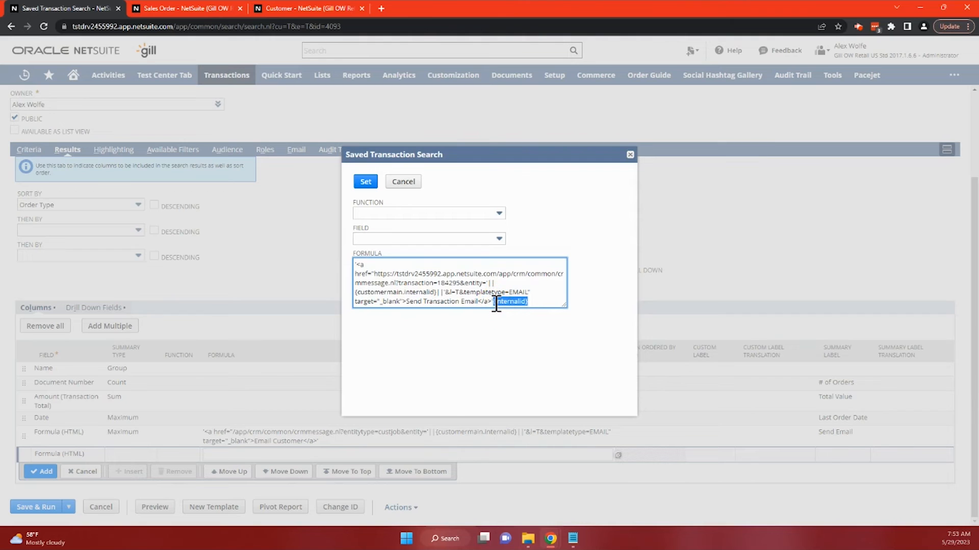
pyautogui.hotkey('ctrl', 'x')
pyautogui.moveTo(437, 283); pyautogui.dragTo(461, 288)
pyautogui.press('BackSpace')
pyautogui.write("'||")
pyautogui.write('{internalid}||')
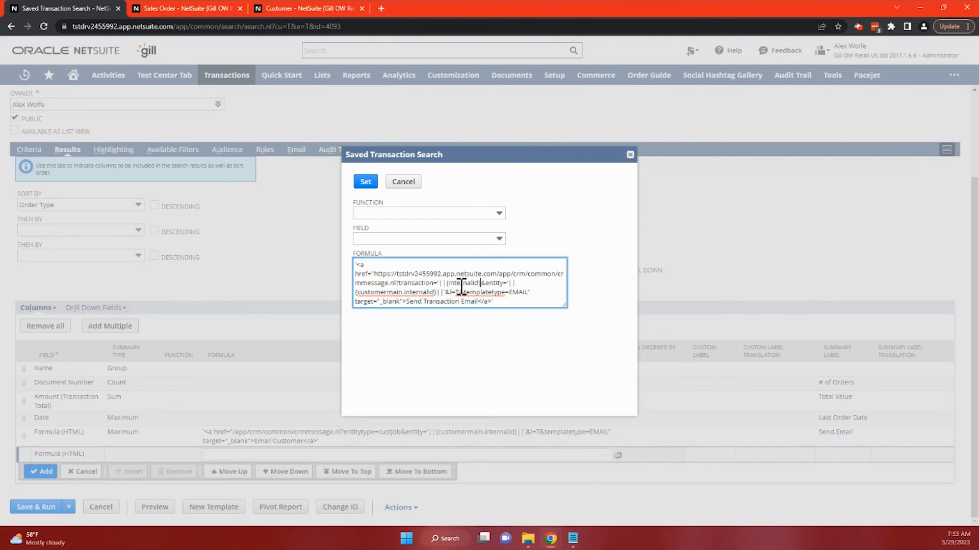
pyautogui.write("'")
# Remove the https domain from the link so it starts at /app/crm/common/crmmessage.nl, and apply the formula.
pyautogui.moveTo(373, 273); pyautogui.dragTo(498, 274)
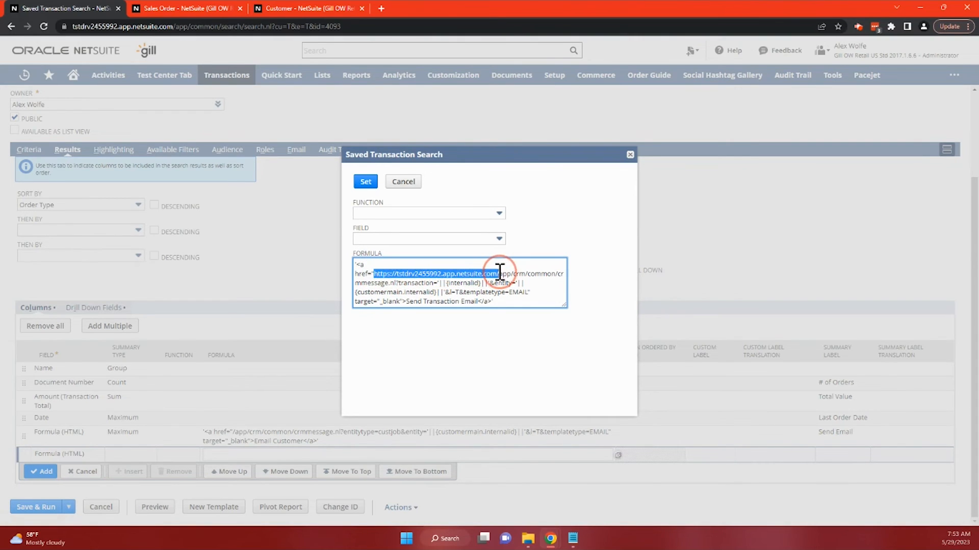
pyautogui.press('BackSpace')
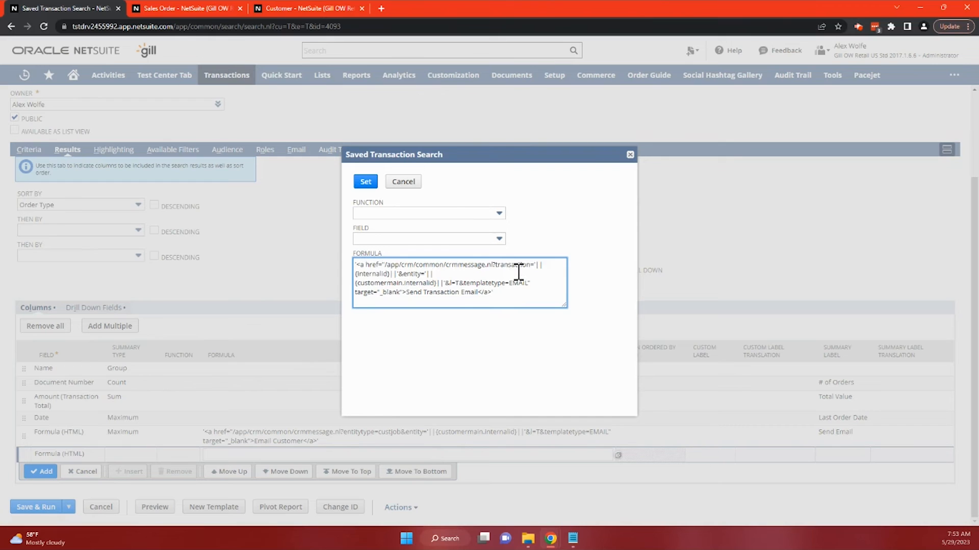
pyautogui.click(364, 184)
# Set the new formula column's custom label to Send Email, confirm the row, and save and run the search.
pyautogui.click(875, 424)
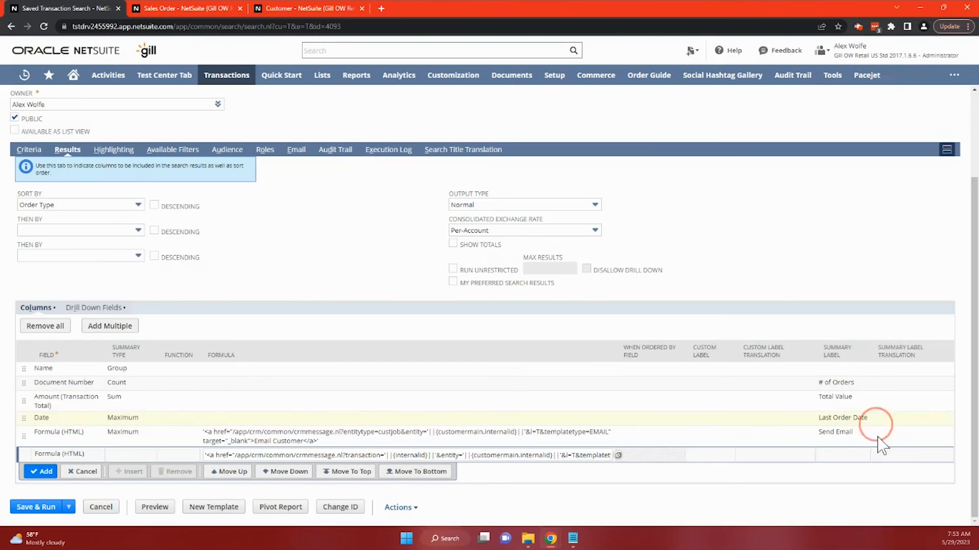
pyautogui.click(852, 457)
pyautogui.click(710, 444)
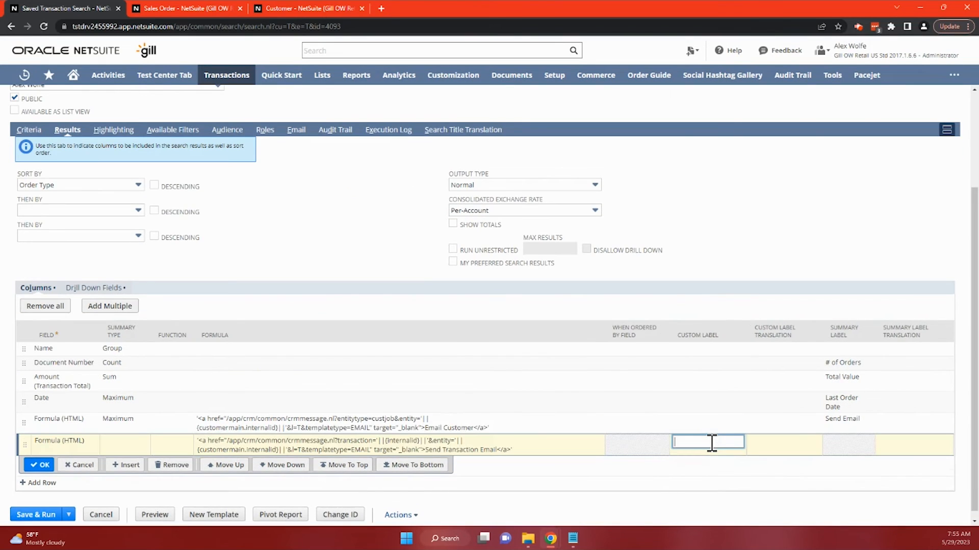
pyautogui.write('Send Email')
pyautogui.click(40, 465)
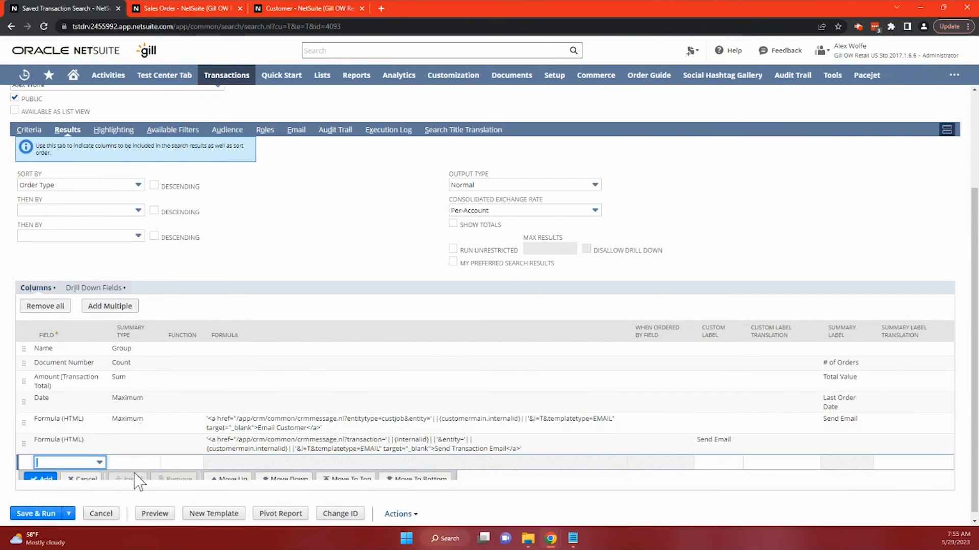
pyautogui.click(45, 514)
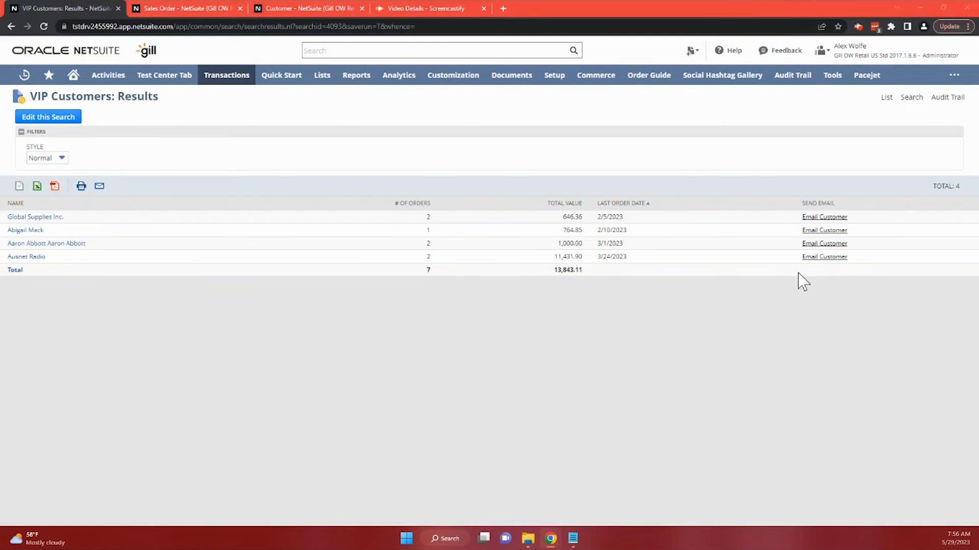
# Drill down into Global Supplies Inc. and test the Send Transaction Email link of the 1/20/2023 transaction.
pyautogui.click(26, 218)
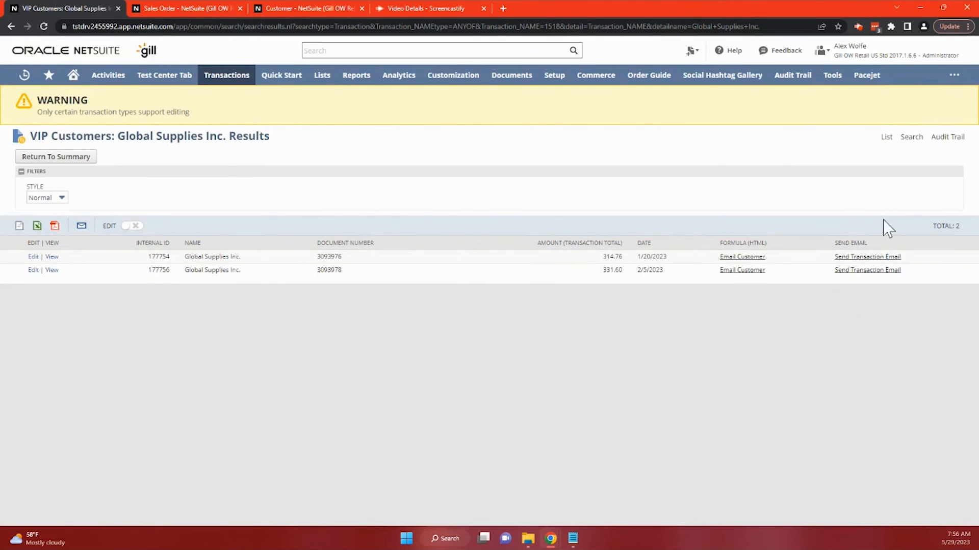
pyautogui.click(857, 259)
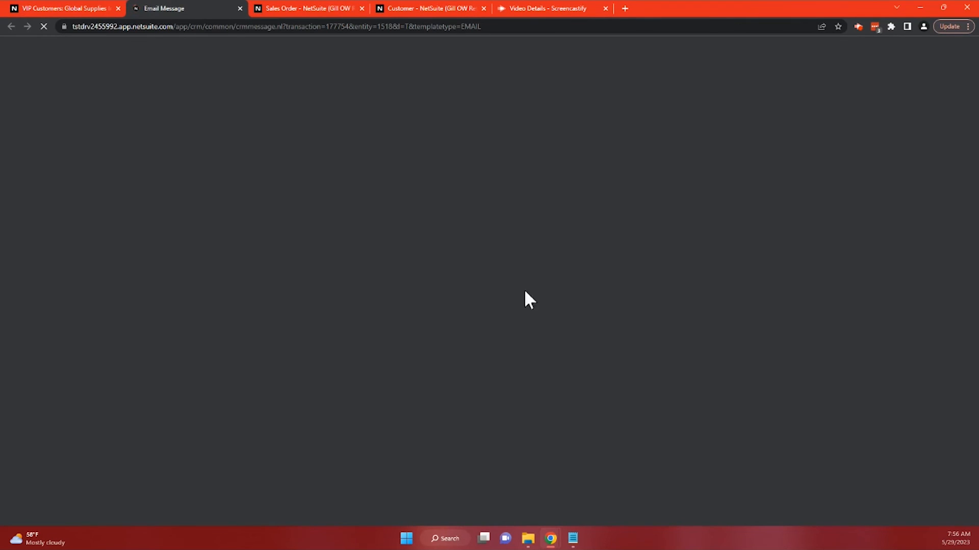